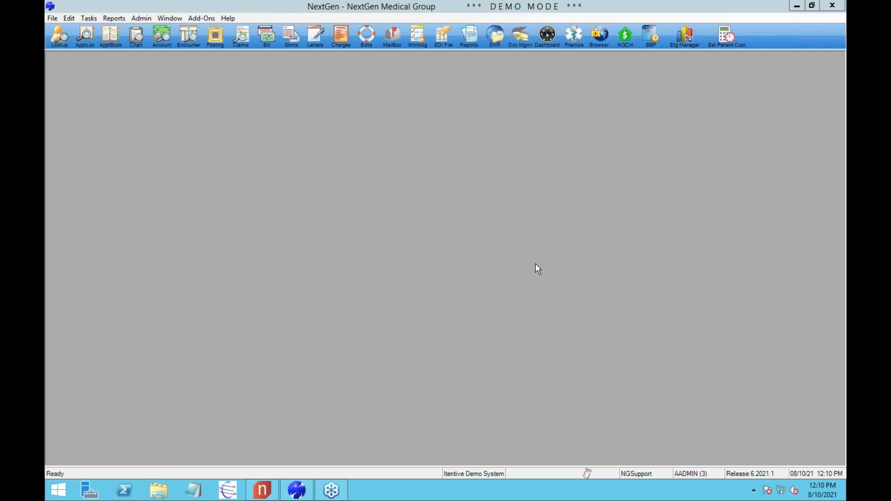
- Open the Unapplied/Deposit Manager add-on and select the Co Pay Clean Up rule set
{"action": "left_click", "coordinate": [202, 20]}
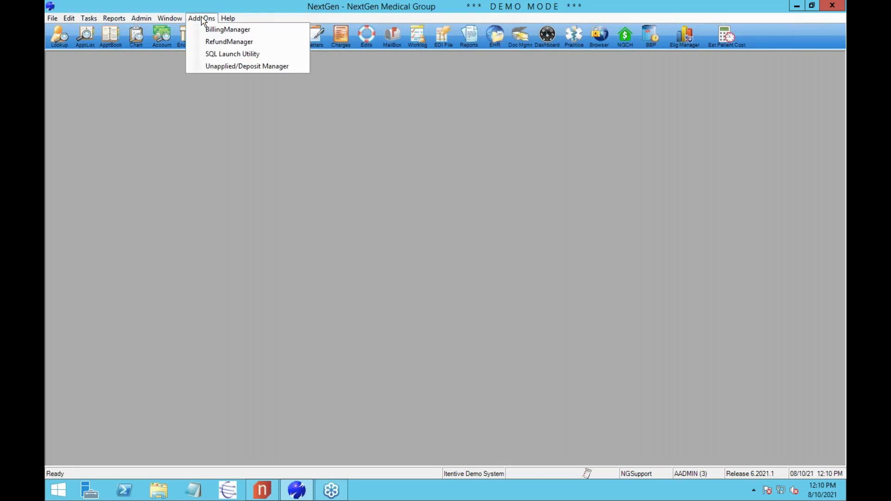
{"action": "left_click", "coordinate": [206, 67]}
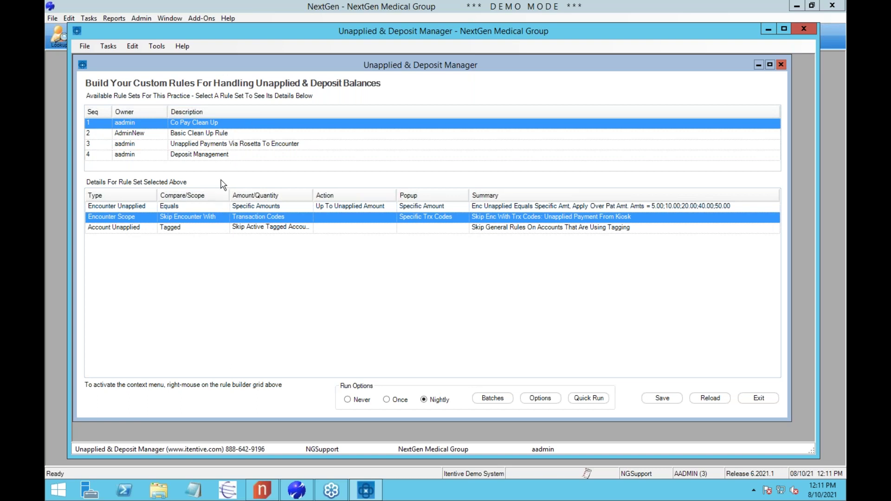
{"action": "left_click", "coordinate": [212, 133]}
{"action": "left_click", "coordinate": [212, 123]}
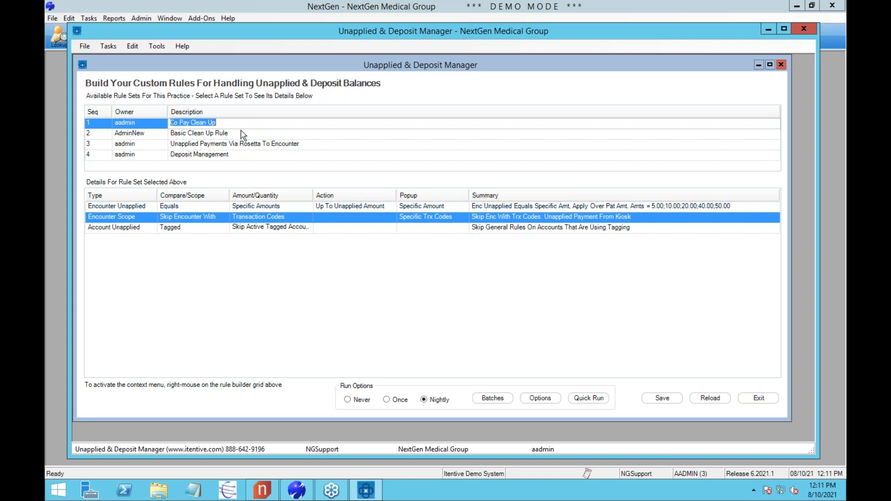
{"action": "key", "text": "End"}
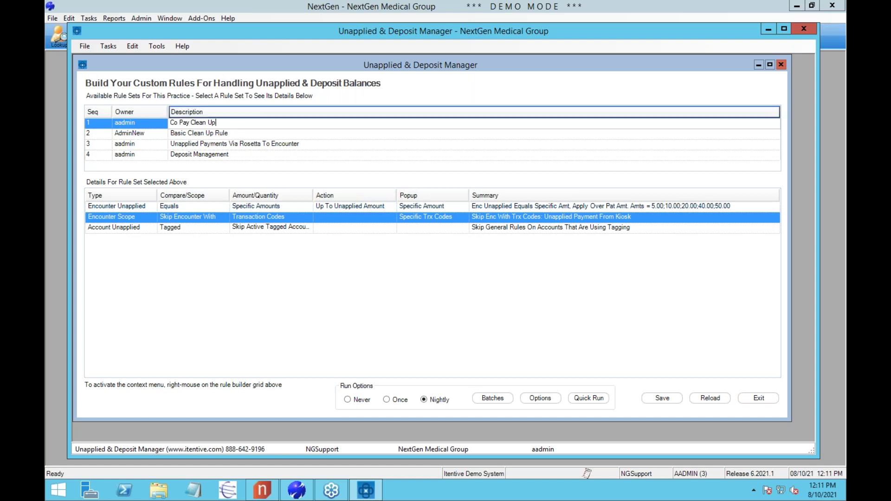
{"action": "left_click_drag", "start_coordinate": [231, 123], "coordinate": [160, 123]}
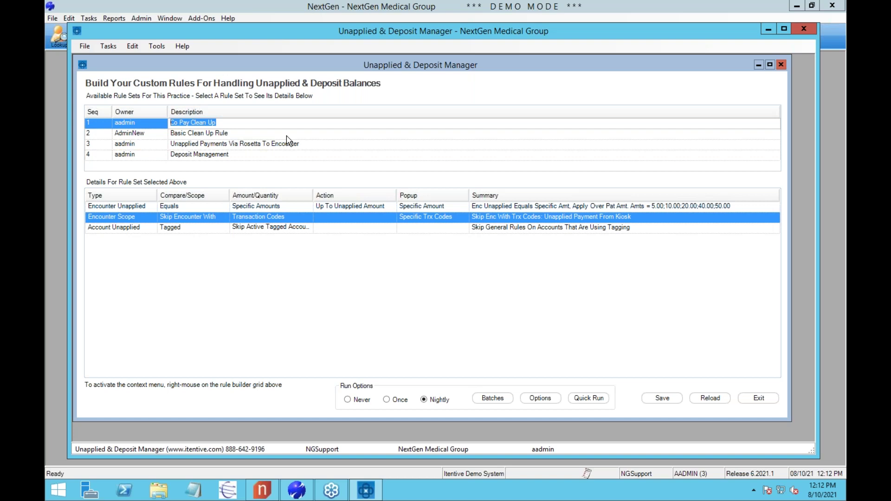
- Examine the Encounter Unapplied and Encounter Scope rules in the Co Pay Clean Up rule set
{"action": "left_click", "coordinate": [127, 207]}
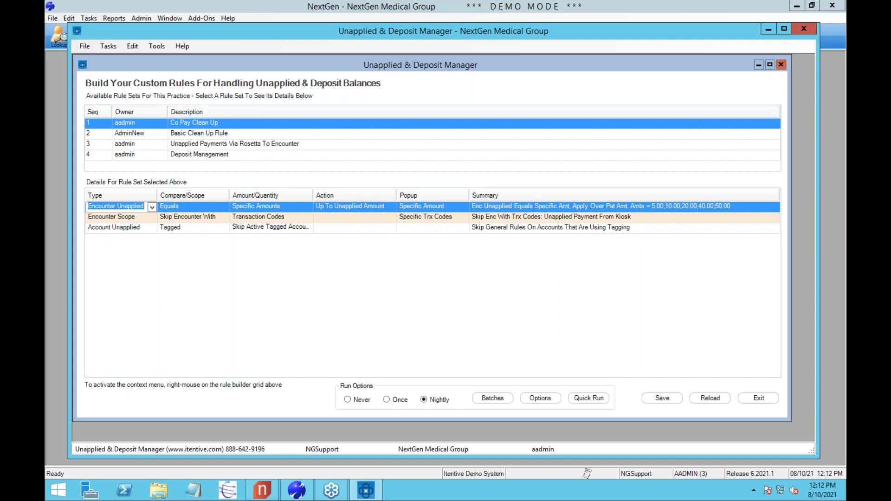
{"action": "left_click", "coordinate": [100, 219]}
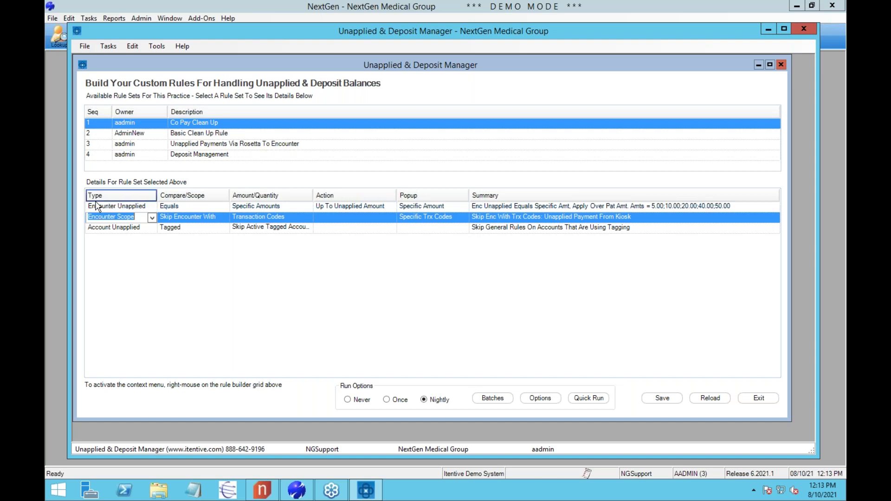
{"action": "left_click", "coordinate": [105, 205]}
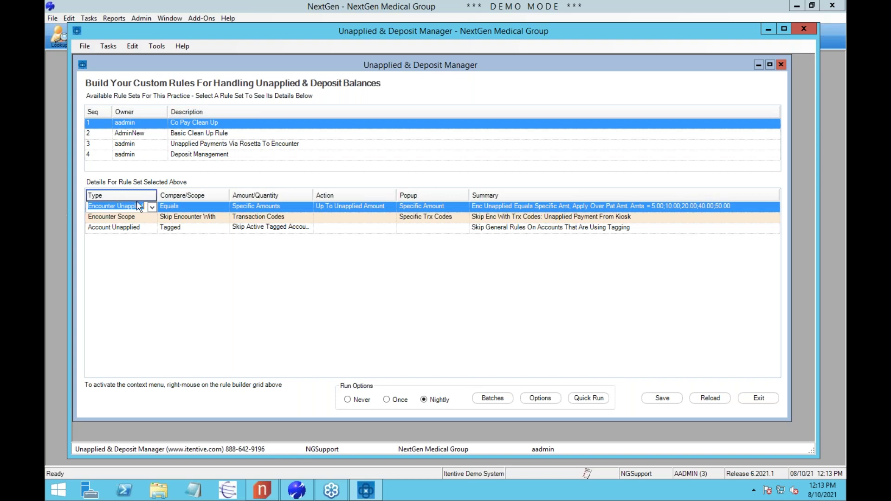
{"action": "mouse_move", "coordinate": [91, 221]}
{"action": "mouse_move", "coordinate": [291, 212]}
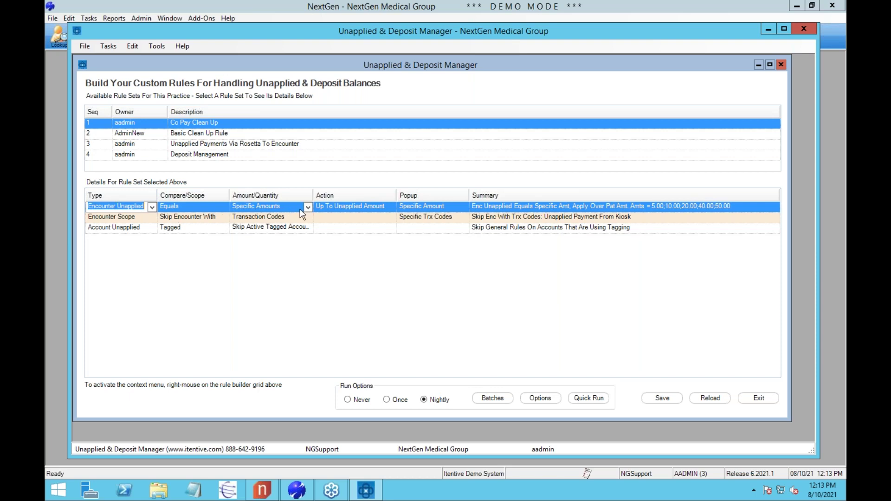
{"action": "mouse_move", "coordinate": [337, 212]}
- Review the specific amounts defined for the Encounter Unapplied rule and recheck the rule's action and summary
{"action": "left_click", "coordinate": [437, 208]}
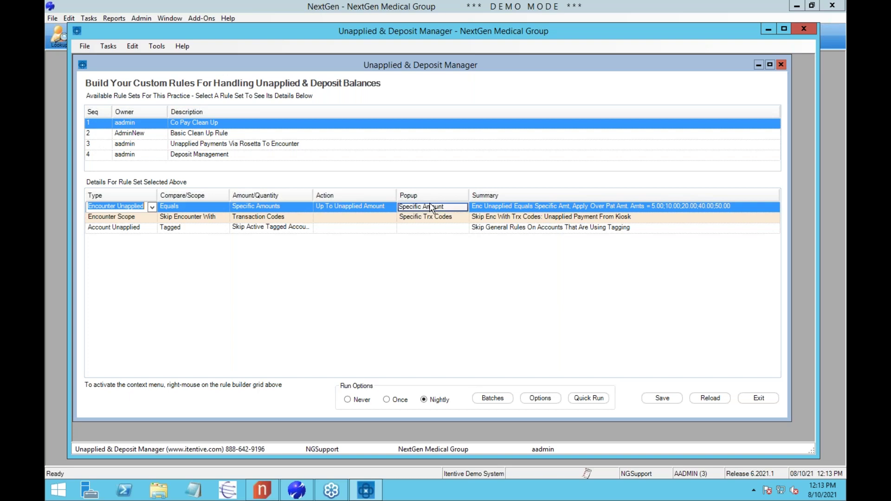
{"action": "left_click", "coordinate": [431, 210]}
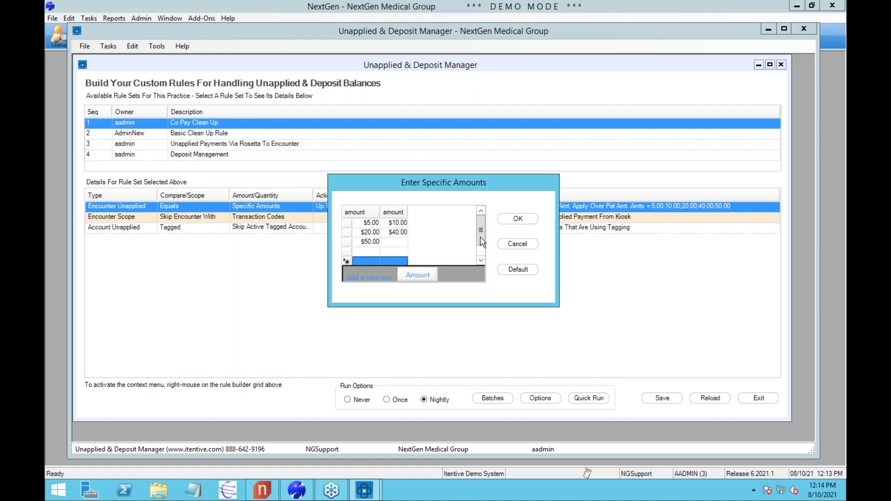
{"action": "left_click", "coordinate": [518, 220]}
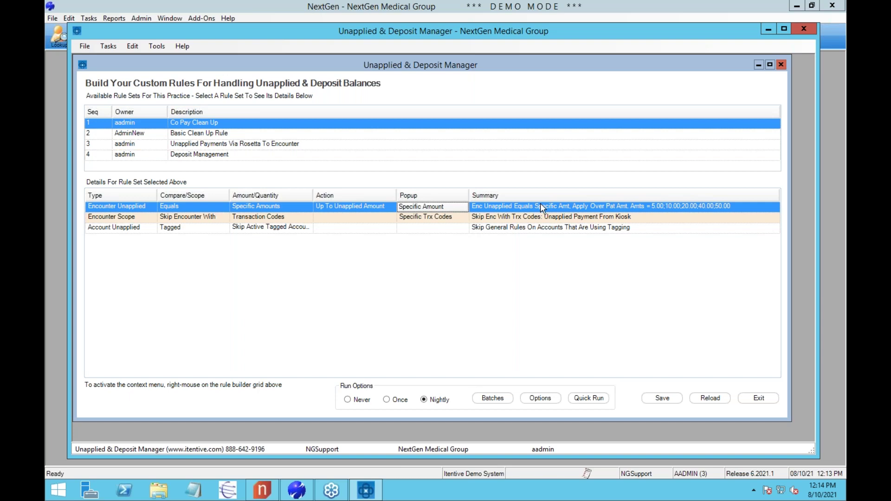
{"action": "mouse_move", "coordinate": [108, 220]}
{"action": "left_click", "coordinate": [128, 208]}
{"action": "left_click", "coordinate": [243, 218]}
{"action": "left_click", "coordinate": [423, 209]}
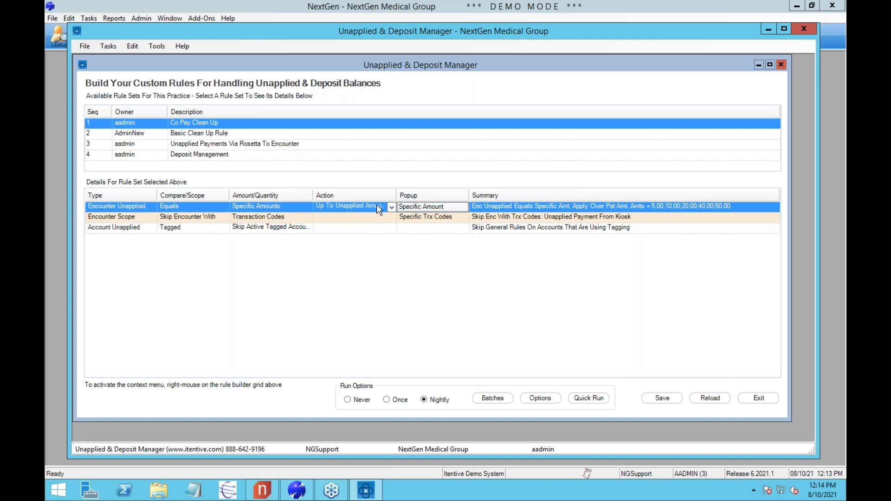
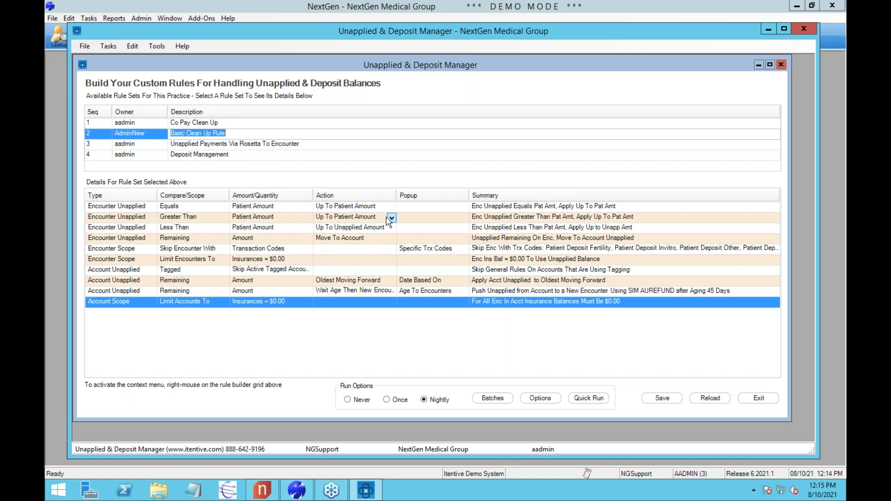
- In the Basic Clean Up Rule set, examine the Greater Than rule's action choices and the Less Than and Remaining encounter rules
{"action": "left_click", "coordinate": [392, 218]}
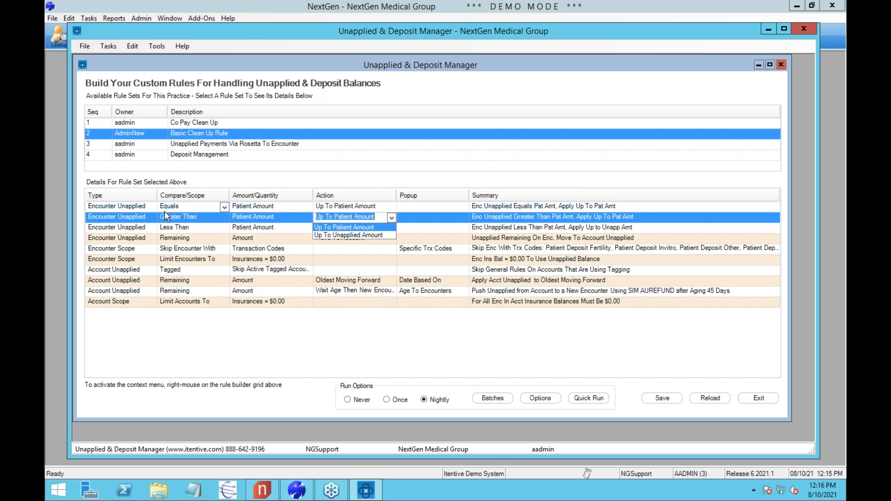
{"action": "left_click", "coordinate": [118, 233]}
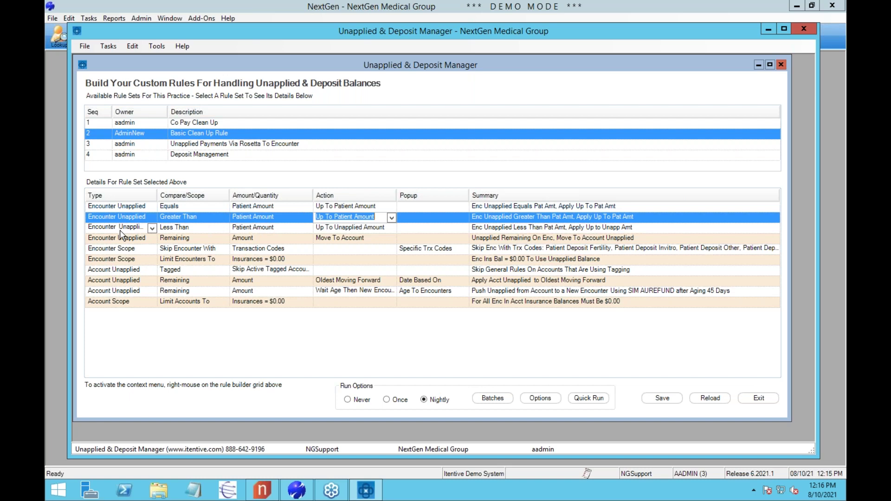
{"action": "left_click", "coordinate": [122, 232]}
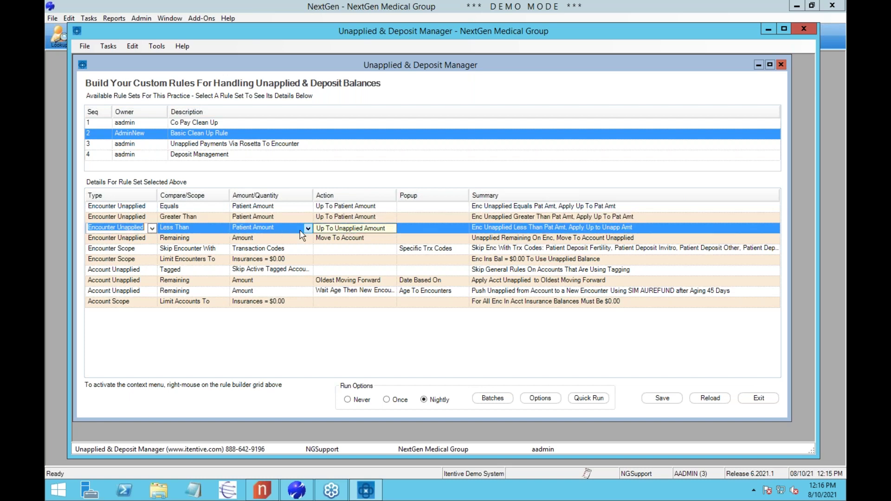
{"action": "left_click", "coordinate": [100, 238]}
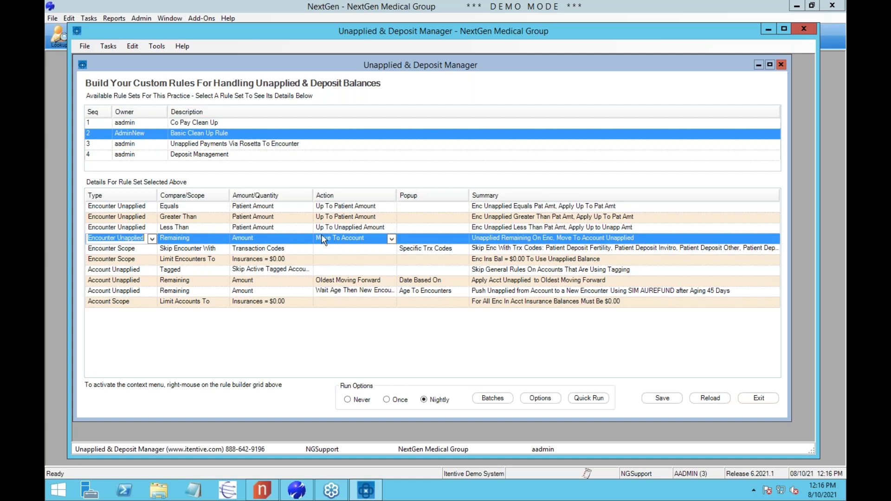
- View the specific transaction codes of the Skip Encounter With rule and close the list without changes
{"action": "left_click", "coordinate": [115, 250]}
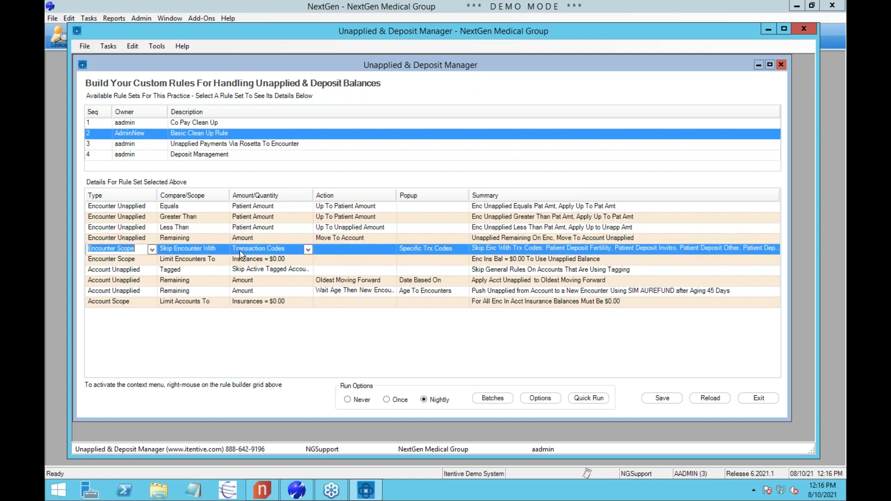
{"action": "left_click", "coordinate": [412, 247]}
{"action": "left_click", "coordinate": [481, 211]}
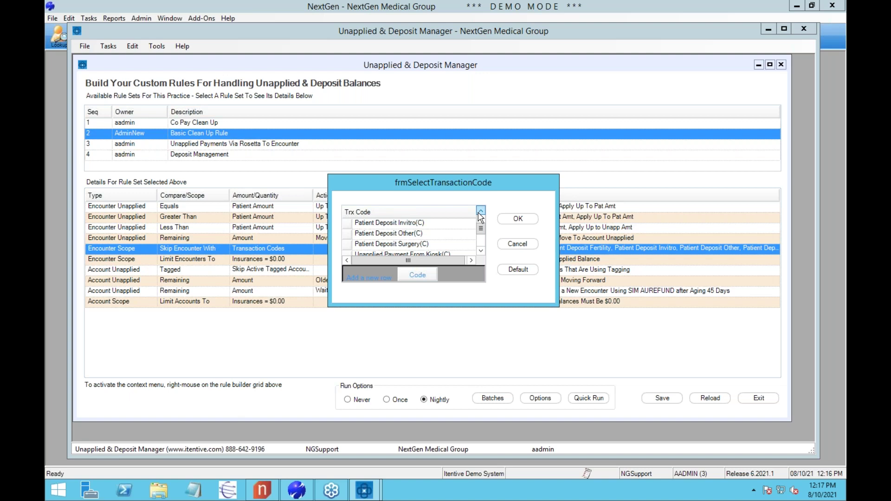
{"action": "left_click", "coordinate": [416, 234]}
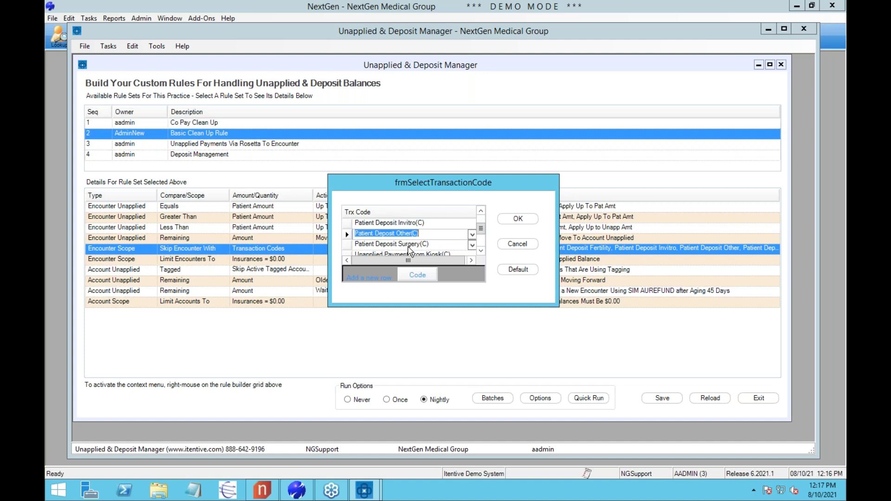
{"action": "left_click", "coordinate": [408, 246]}
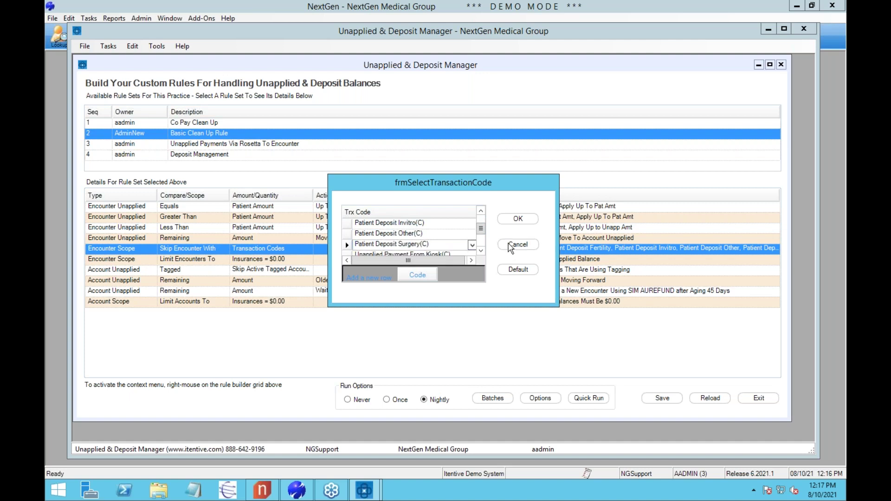
{"action": "left_click", "coordinate": [511, 246]}
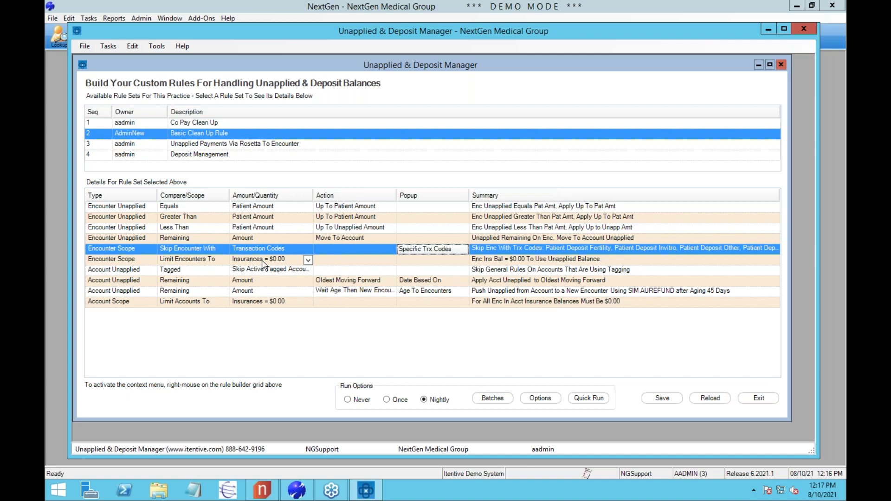
- Examine the Limit Encounters To rule, the Tagged account rule and the Oldest Moving Forward account rule
{"action": "left_click", "coordinate": [125, 261]}
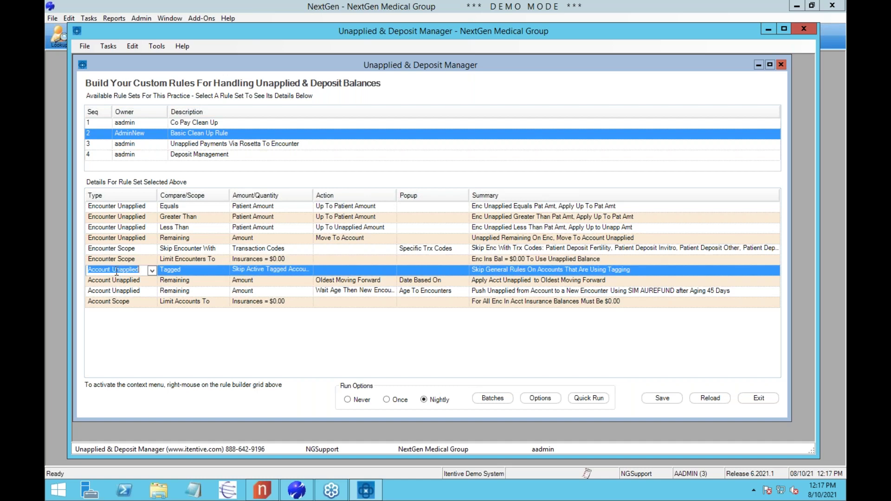
{"action": "left_click", "coordinate": [118, 281]}
{"action": "left_click", "coordinate": [117, 269]}
{"action": "left_click", "coordinate": [116, 281]}
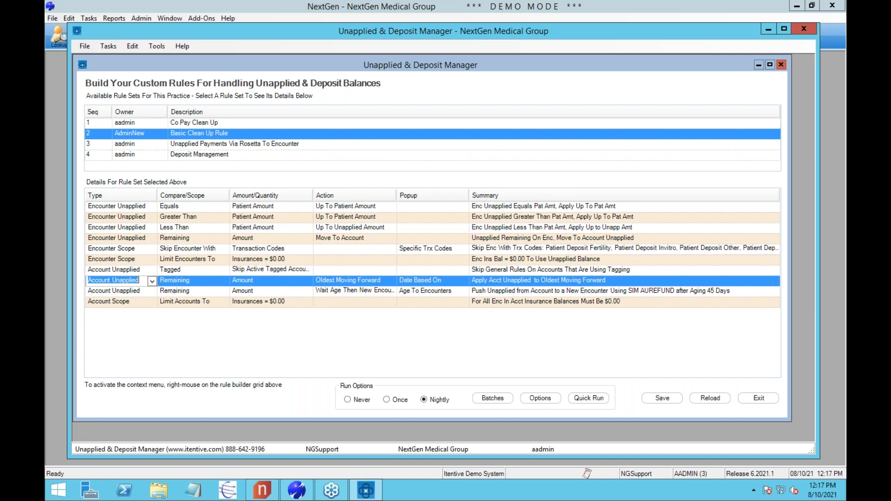
{"action": "mouse_move", "coordinate": [160, 288]}
{"action": "mouse_move", "coordinate": [328, 286]}
- Review the aging days and service item settings of the Account Unapplied rule that waits before creating a new encounter
{"action": "left_click", "coordinate": [117, 291]}
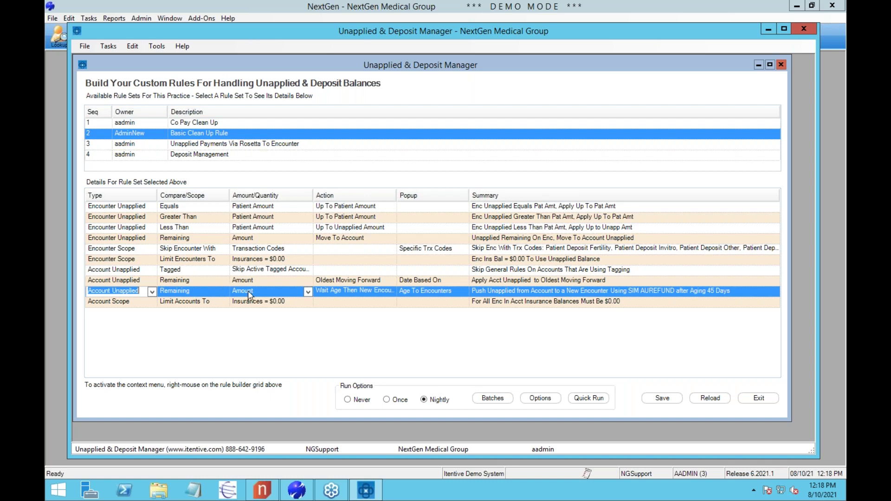
{"action": "left_click", "coordinate": [339, 291]}
{"action": "left_click", "coordinate": [417, 292]}
{"action": "left_click", "coordinate": [422, 293]}
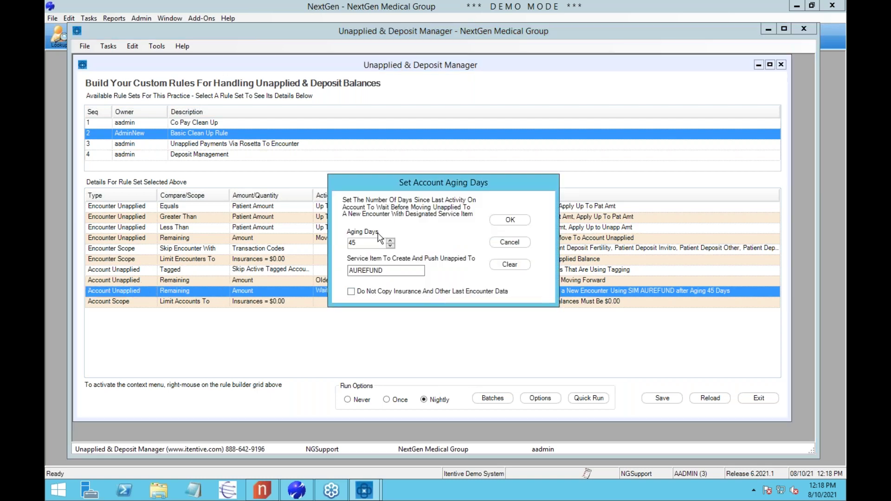
{"action": "left_click_drag", "start_coordinate": [382, 270], "coordinate": [321, 270]}
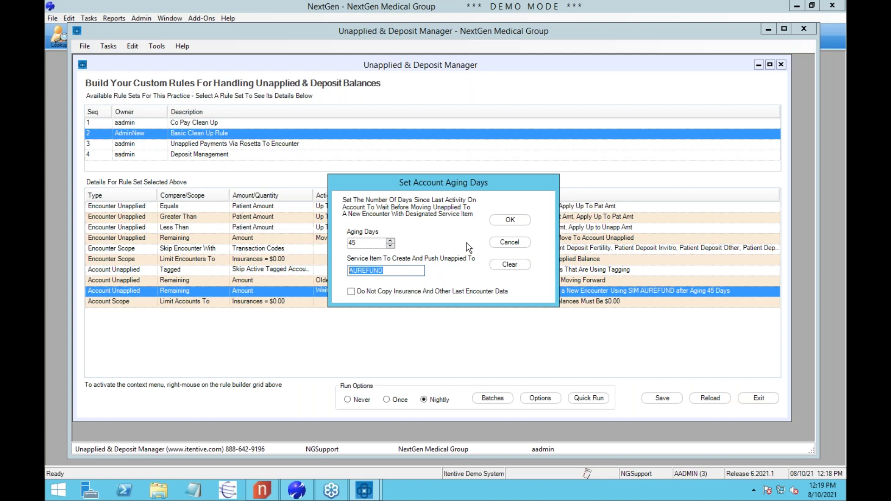
{"action": "left_click", "coordinate": [502, 221]}
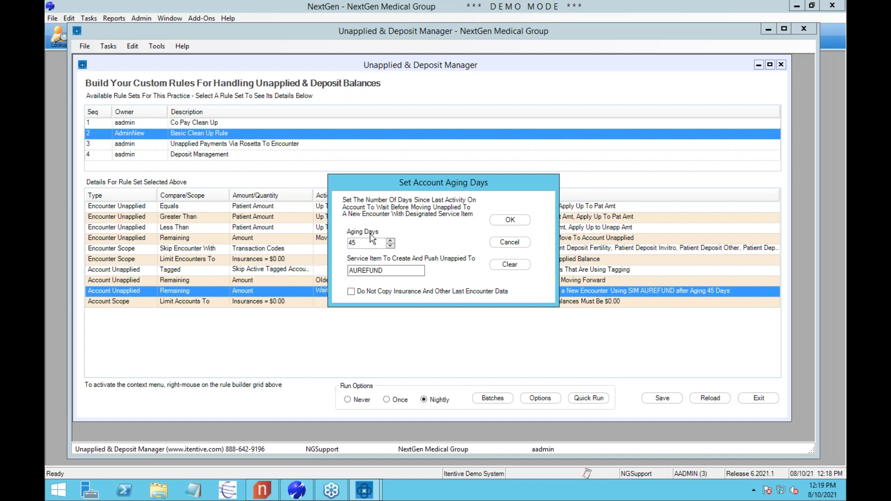
{"action": "left_click", "coordinate": [512, 222]}
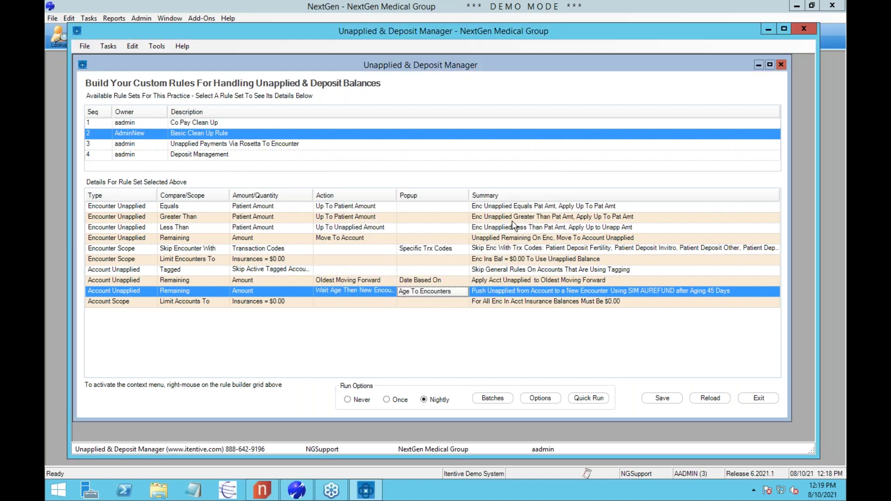
- Add a new row below the Account Scope rule in the Basic Clean Up Rule set and set its type to Encounter Scope
{"action": "left_click", "coordinate": [116, 303]}
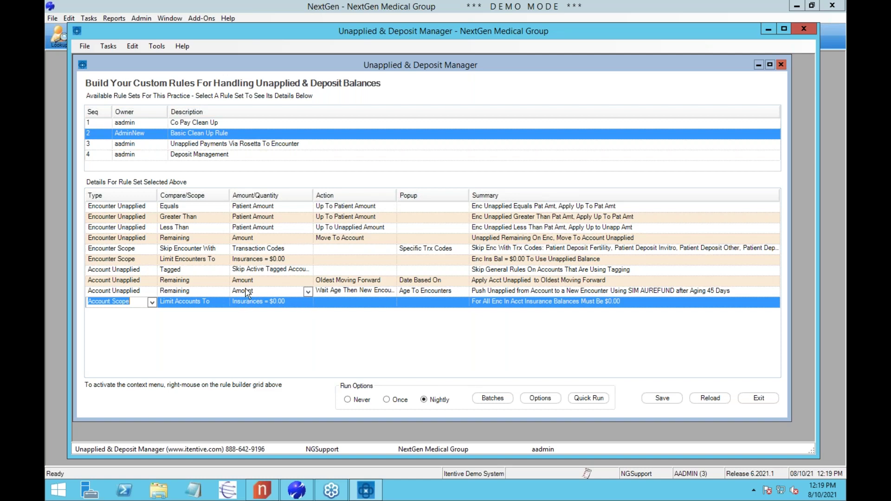
{"action": "right_click", "coordinate": [163, 323]}
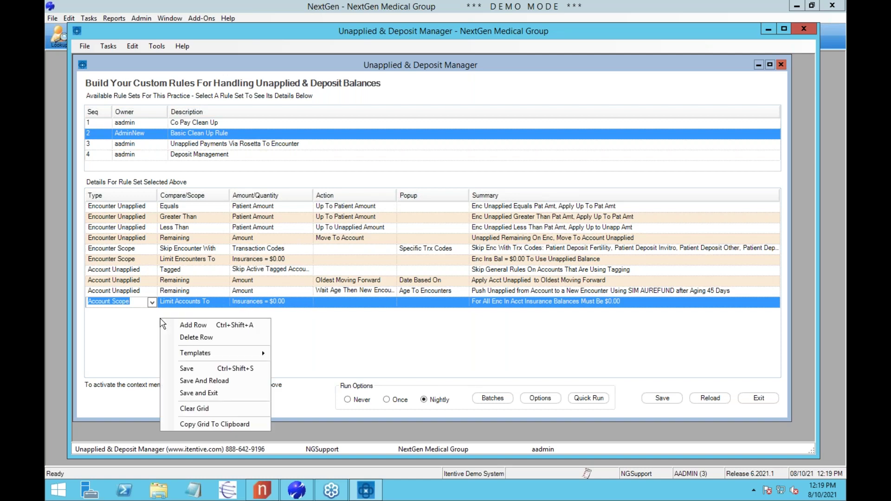
{"action": "left_click", "coordinate": [191, 324]}
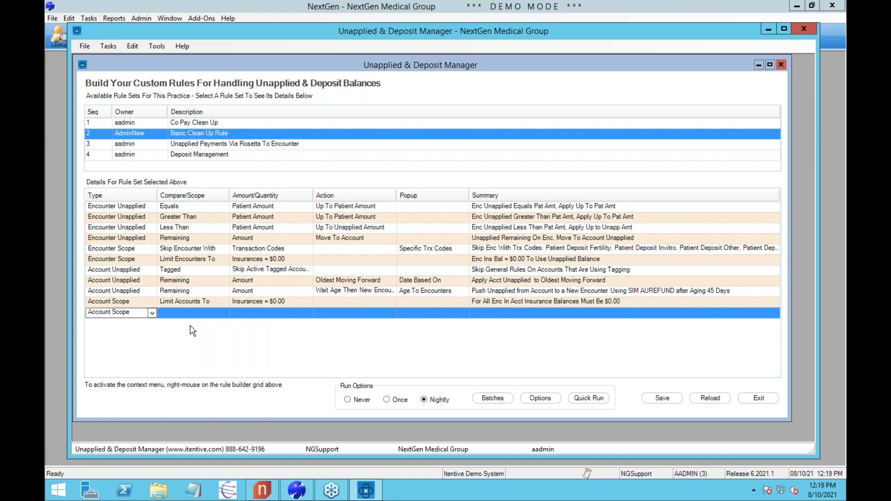
{"action": "left_click", "coordinate": [152, 314]}
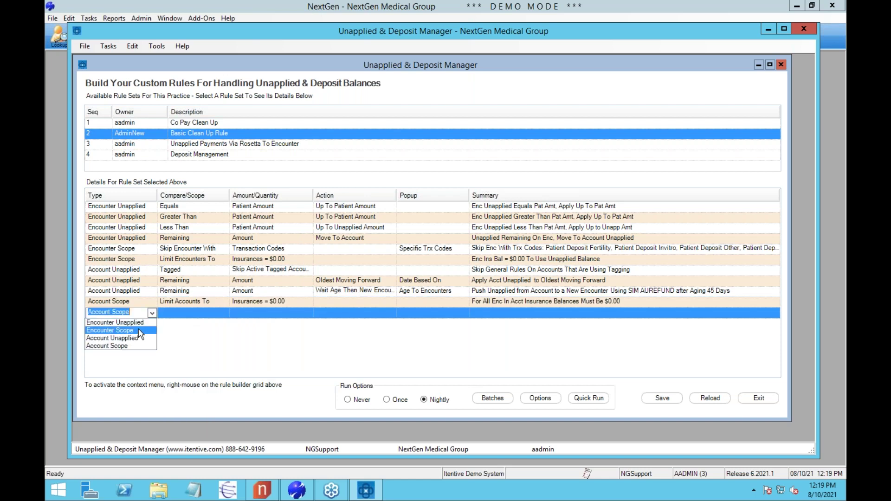
{"action": "left_click", "coordinate": [139, 329]}
{"action": "key", "text": "Tab"}
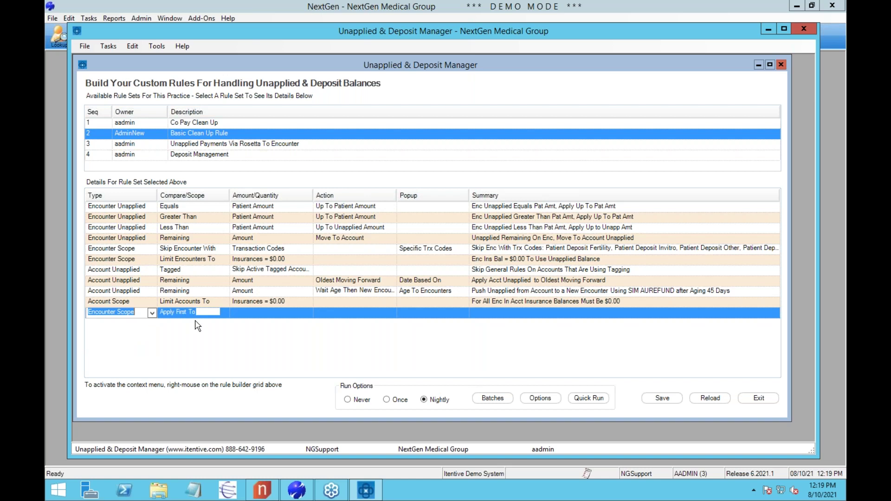
- Set the new Encounter Scope rule to Limit Encounters To with Last Names In Range as its amount/quantity
{"action": "left_click", "coordinate": [226, 312]}
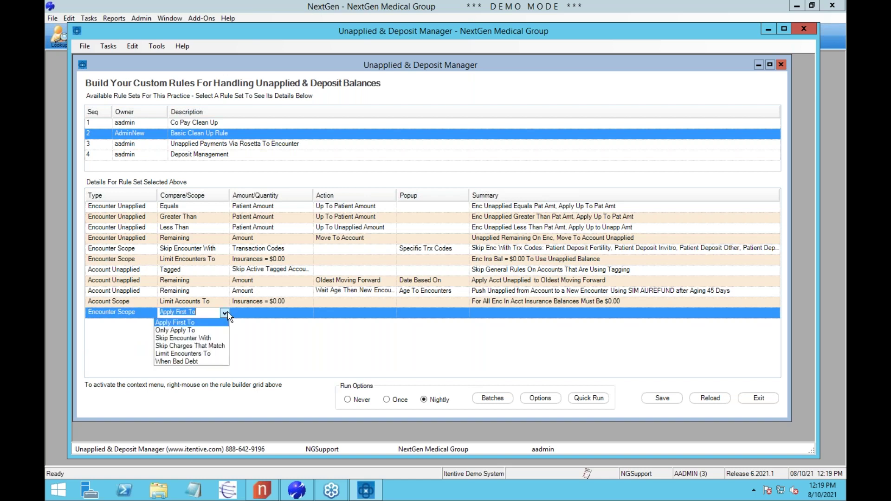
{"action": "left_click", "coordinate": [204, 352]}
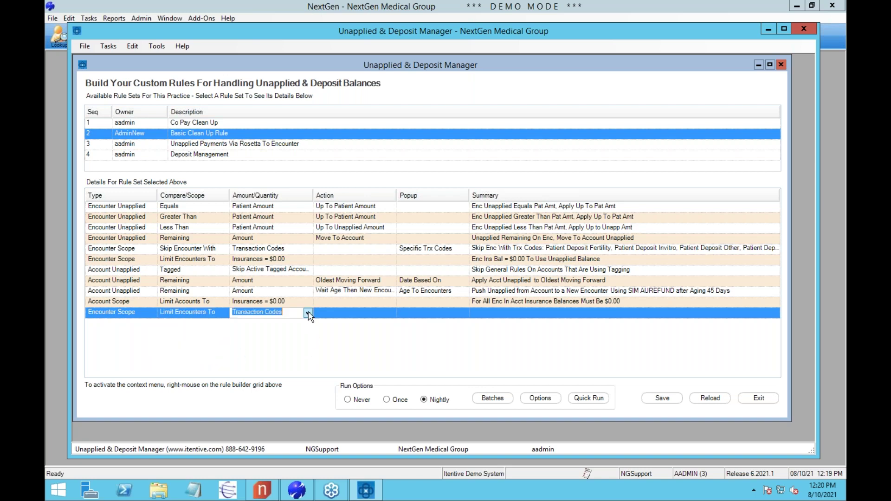
{"action": "left_click", "coordinate": [308, 313]}
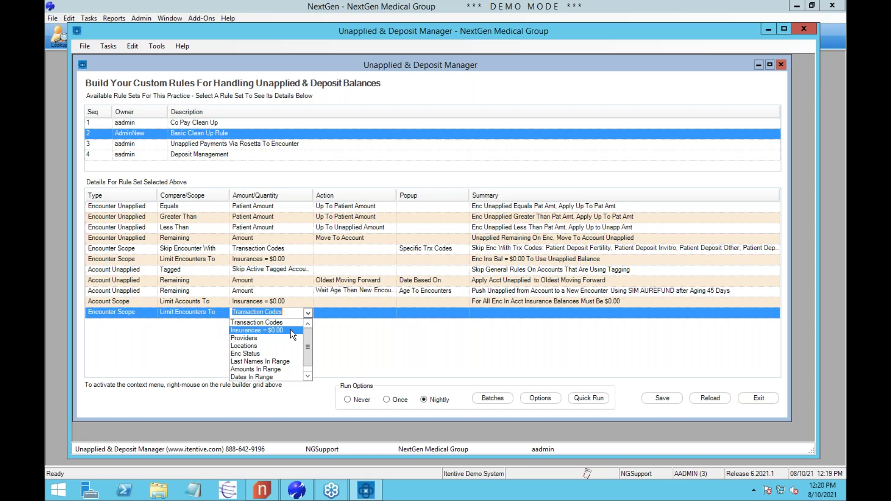
{"action": "left_click", "coordinate": [274, 362]}
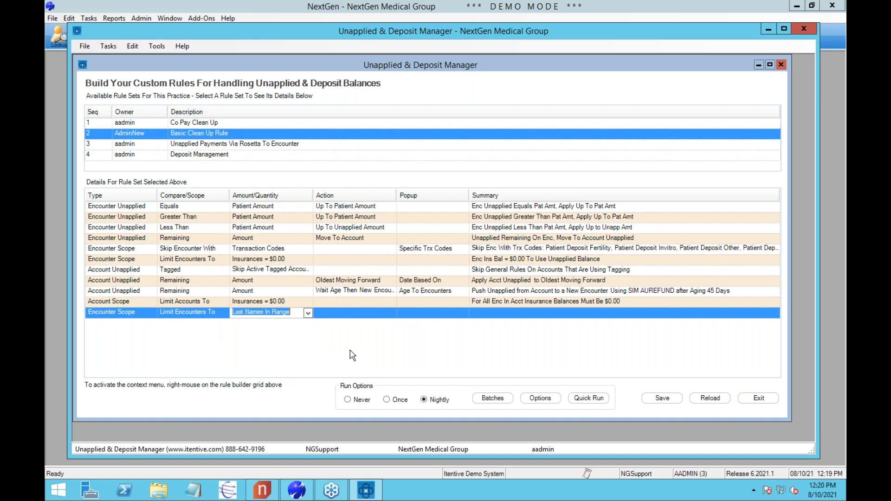
{"action": "key", "text": "Tab"}
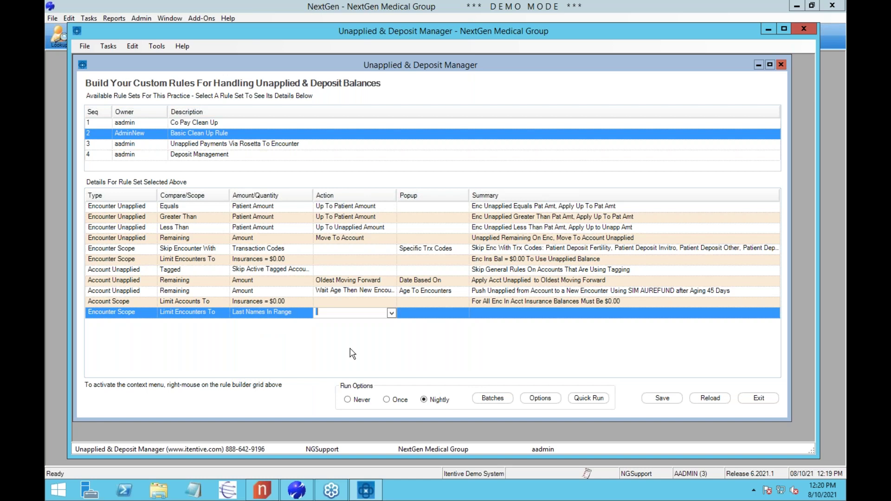
{"action": "key", "text": "Tab"}
- Limit the new rule to last names from A to W, and save and reload the rule set
{"action": "left_click", "coordinate": [415, 319]}
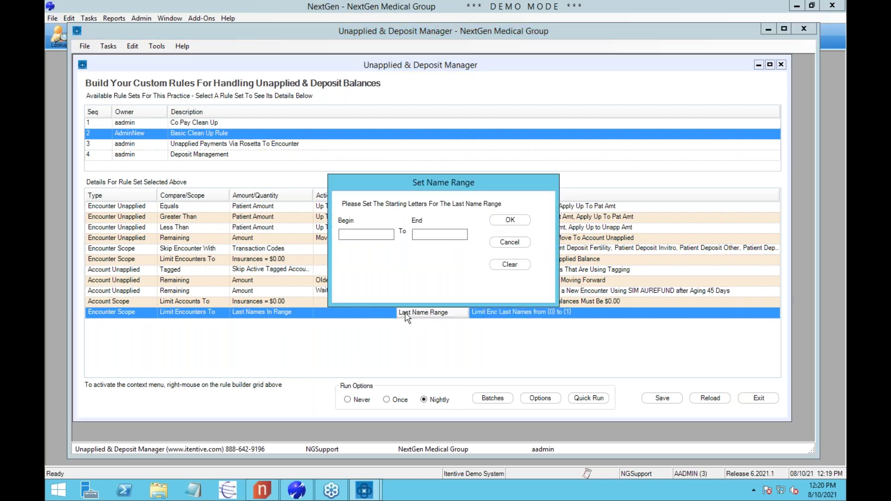
{"action": "left_click", "coordinate": [349, 235]}
{"action": "type", "text": "A"}
{"action": "left_click", "coordinate": [425, 232]}
{"action": "type", "text": "W"}
{"action": "left_click", "coordinate": [507, 222]}
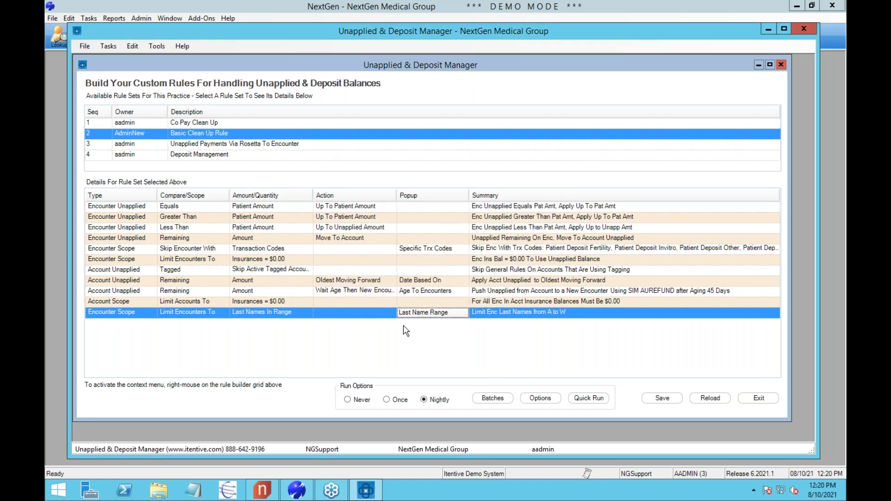
{"action": "right_click", "coordinate": [531, 328]}
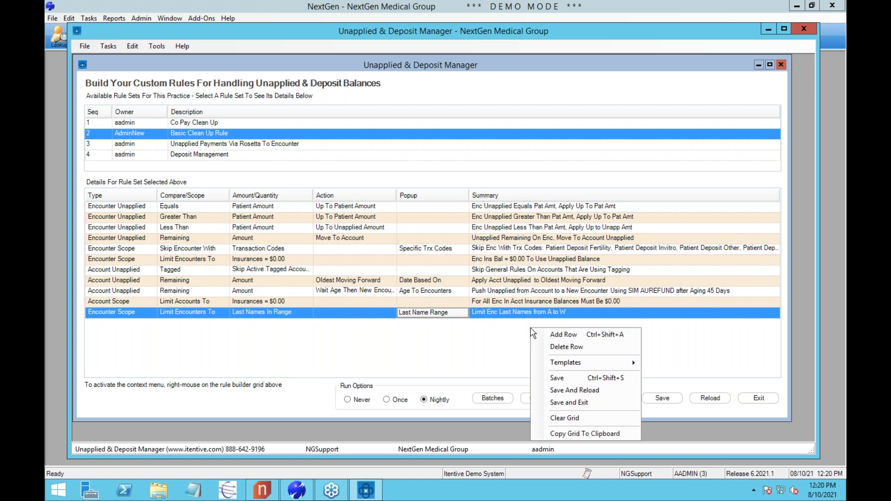
{"action": "left_click", "coordinate": [554, 390]}
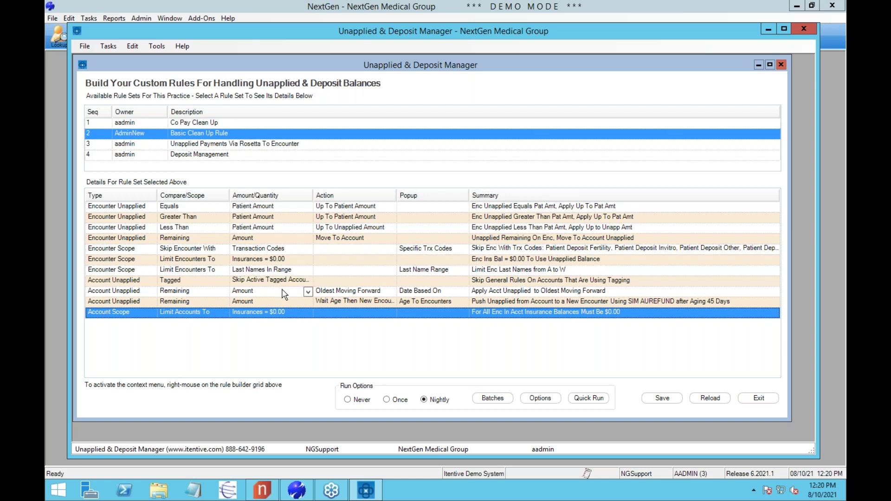
- View the list of available rule templates and close it without loading one
{"action": "right_click", "coordinate": [282, 338]}
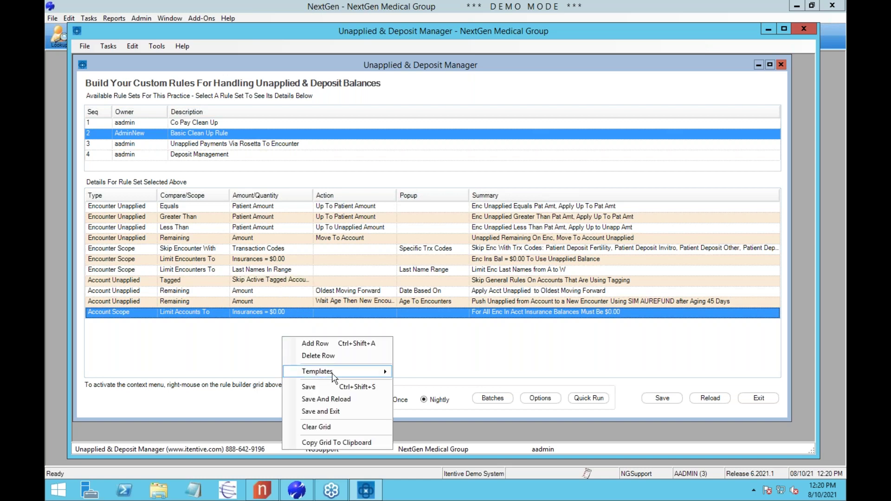
{"action": "mouse_move", "coordinate": [350, 373]}
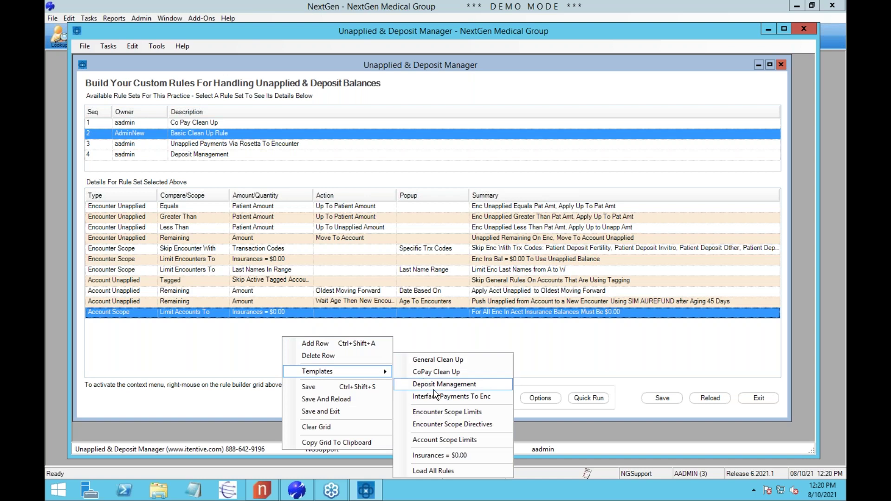
{"action": "left_click", "coordinate": [414, 348]}
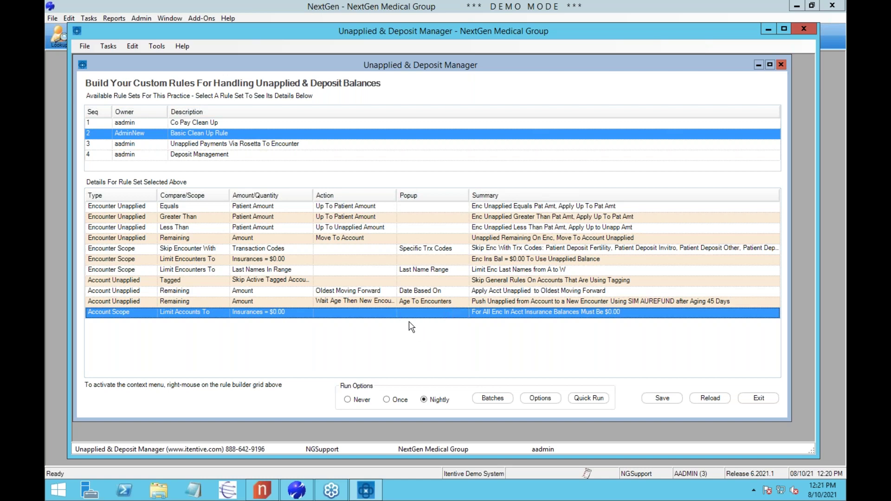
- Save the Basic Clean Up Rule set and perform a quick run of it
{"action": "left_click", "coordinate": [662, 398]}
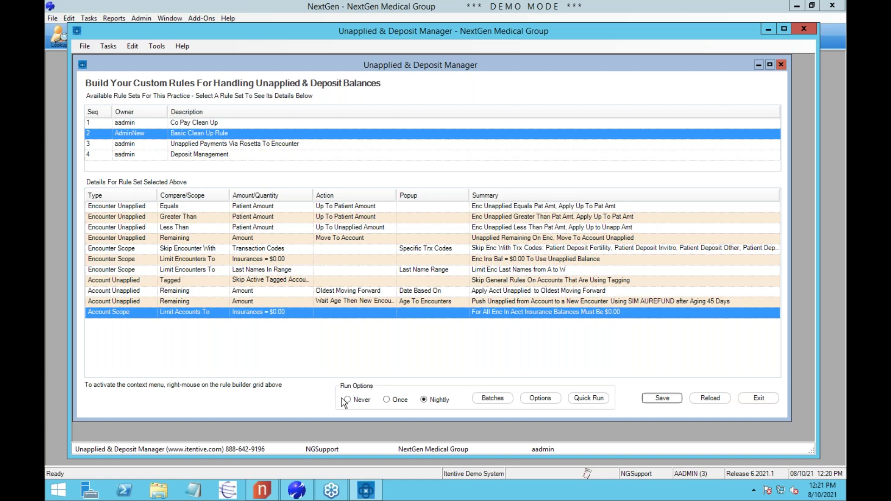
{"action": "left_click", "coordinate": [599, 399]}
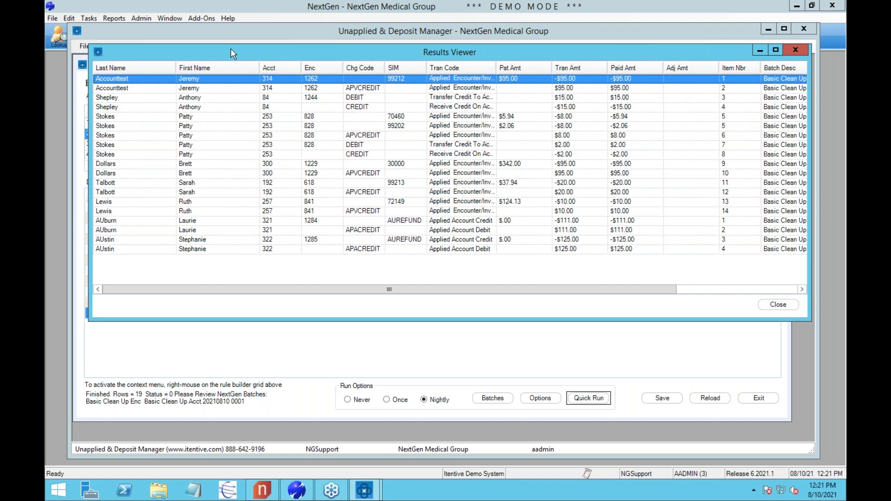
- Examine the quick run's transactions, batch columns and export option in the Results Viewer, and close it
{"action": "left_click_drag", "start_coordinate": [424, 290], "coordinate": [574, 298]}
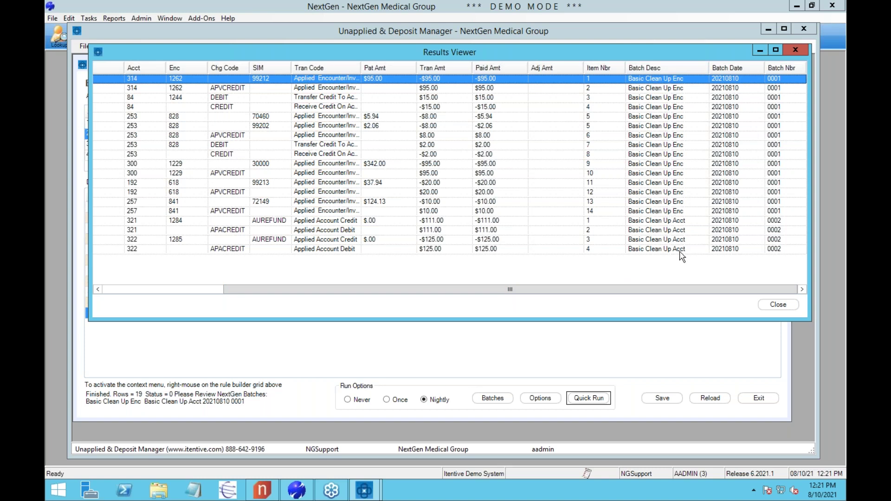
{"action": "left_click", "coordinate": [188, 290]}
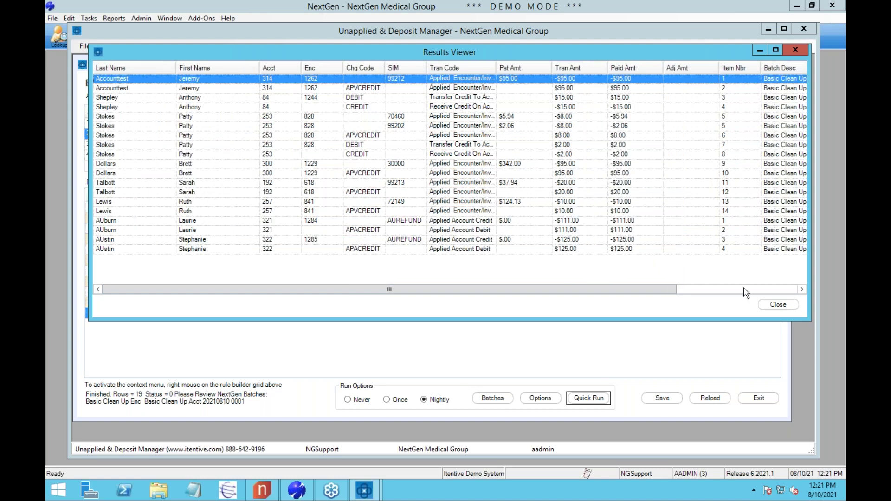
{"action": "right_click", "coordinate": [598, 163]}
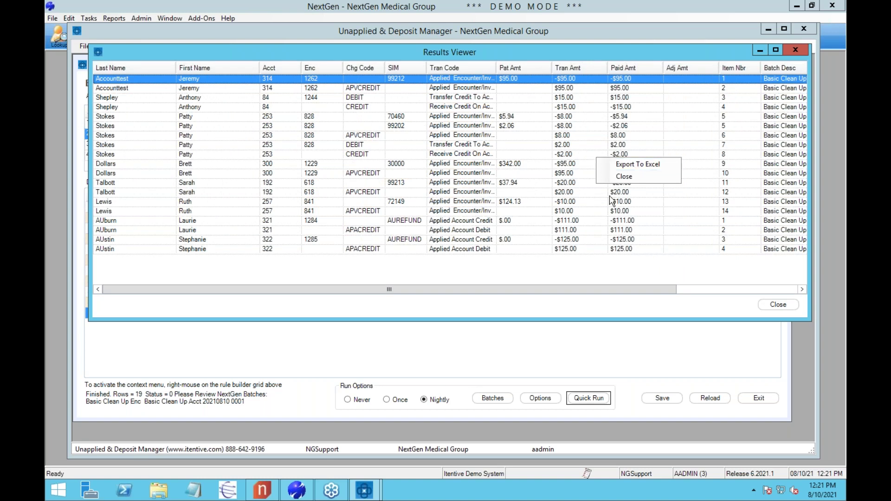
{"action": "left_click", "coordinate": [788, 307]}
{"action": "left_click", "coordinate": [788, 307]}
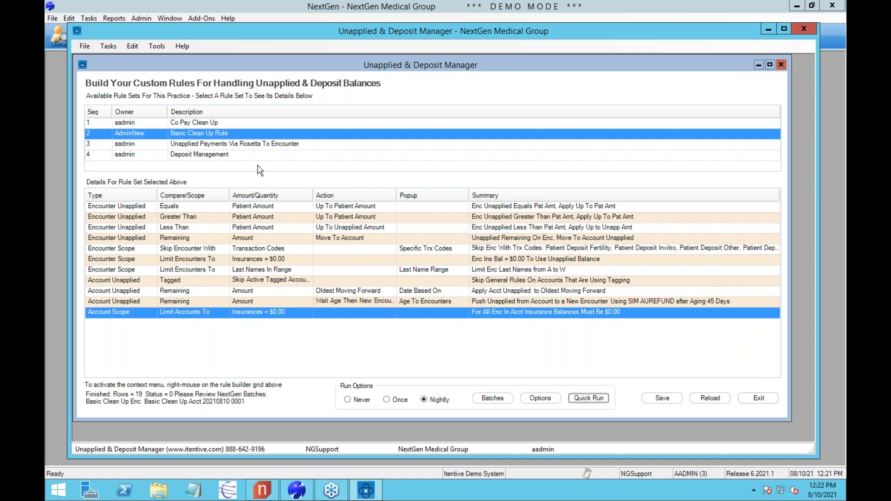
- Review the Unapplied Payments Via Rosetta To Encounter rule set and its specific transaction codes, accepting the codes and saving the set
{"action": "left_click", "coordinate": [254, 145]}
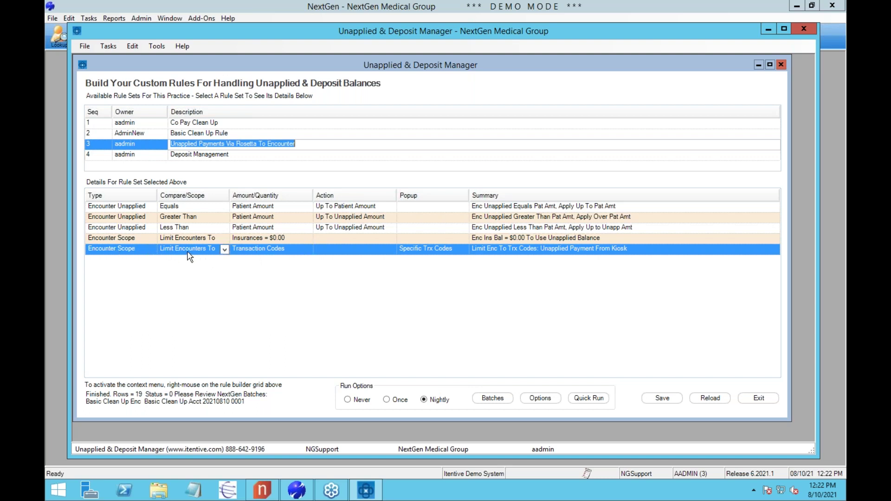
{"action": "left_click", "coordinate": [392, 249]}
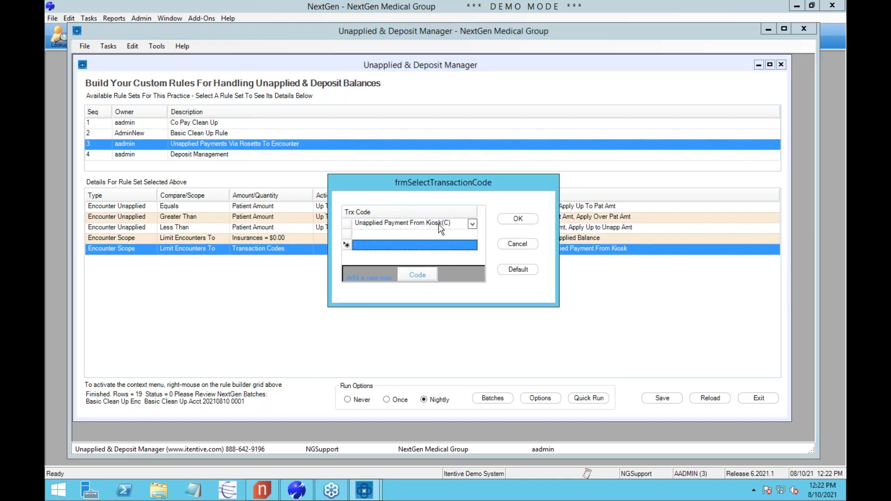
{"action": "left_click", "coordinate": [506, 221]}
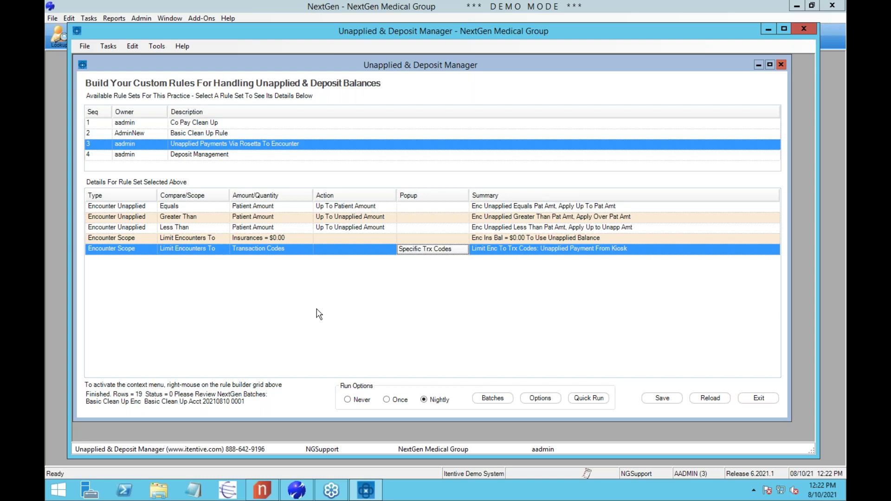
{"action": "left_click", "coordinate": [213, 156]}
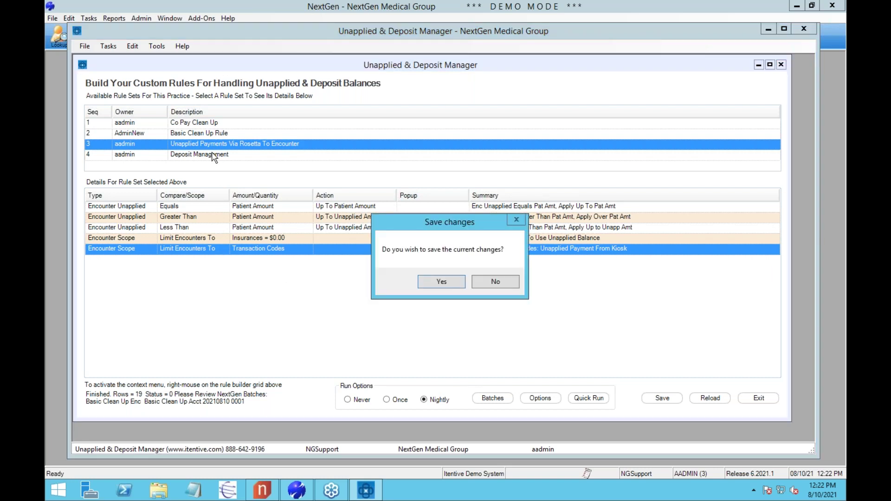
{"action": "left_click", "coordinate": [442, 278]}
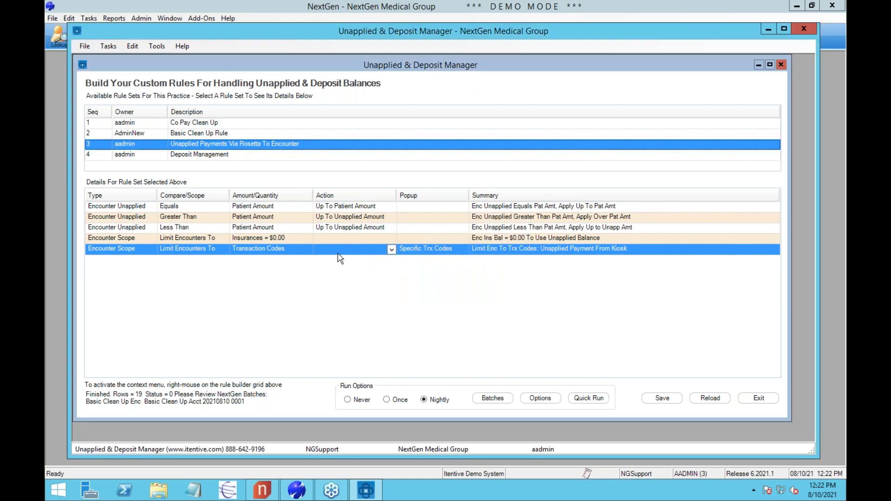
- Select the Deposit Management rule set and open the Deposit Tag Set Cross Reference
{"action": "left_click", "coordinate": [211, 156]}
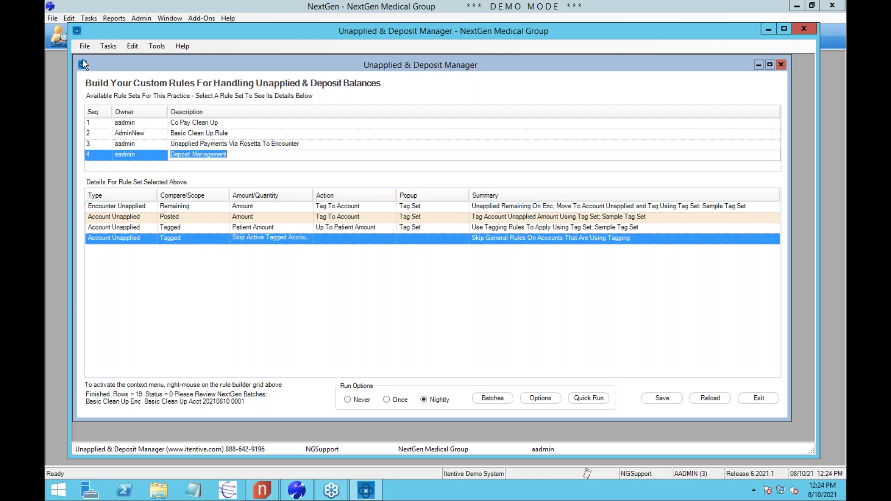
{"action": "left_click", "coordinate": [108, 46]}
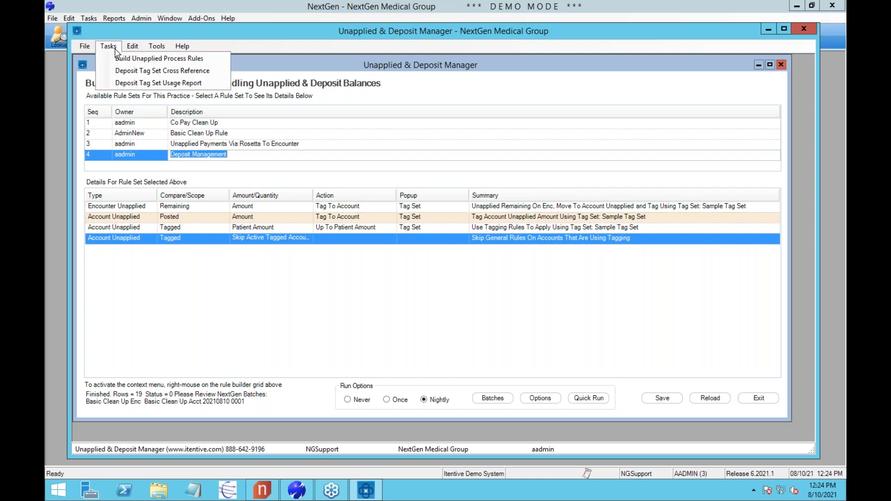
{"action": "left_click", "coordinate": [129, 74]}
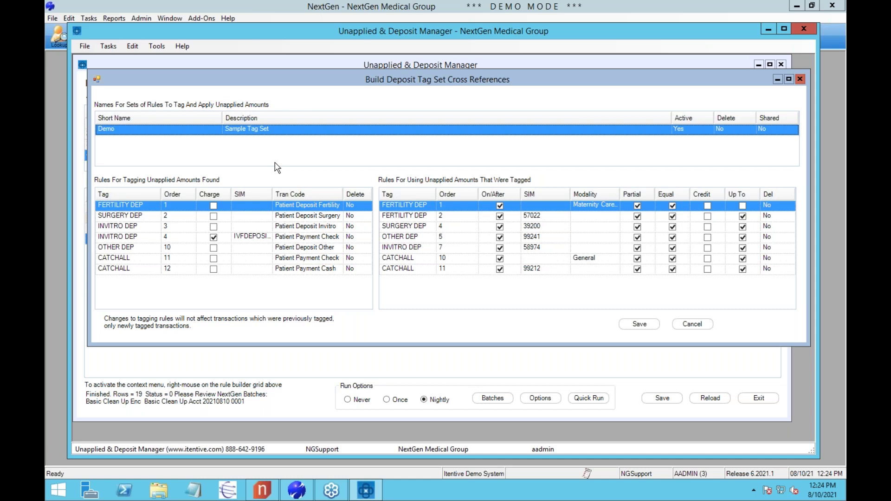
- Examine the tag and transaction code of the FERTILITY DEP rule for tagging unapplied amounts
{"action": "left_click", "coordinate": [308, 206]}
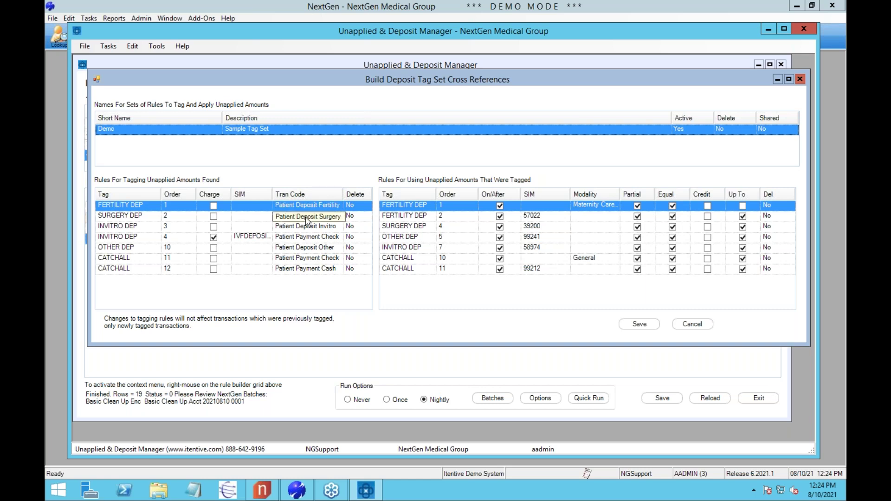
{"action": "left_click", "coordinate": [311, 206]}
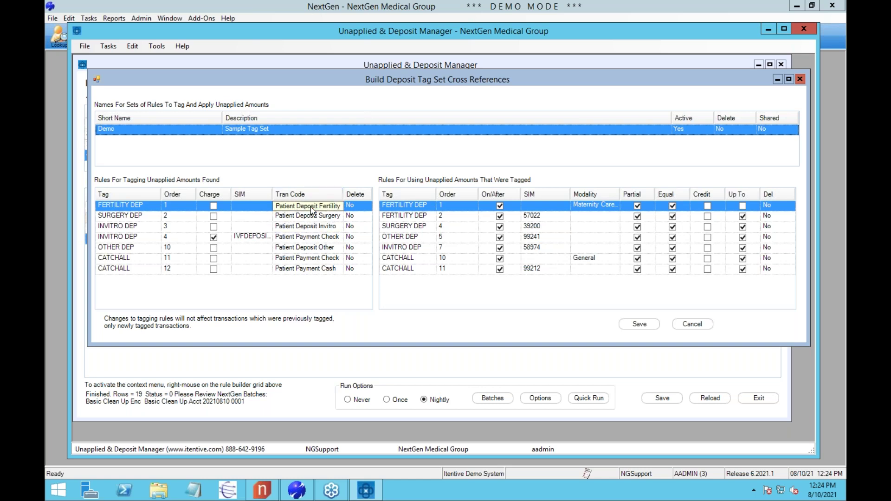
{"action": "left_click", "coordinate": [145, 203]}
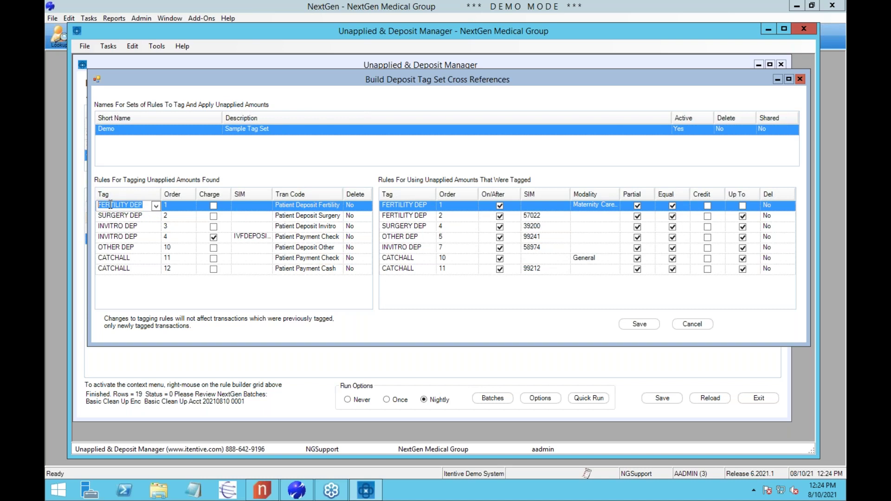
{"action": "left_click", "coordinate": [298, 206]}
- Examine the two FERTILITY DEP rules for using tagged unapplied amounts, including the second rule's SIM code
{"action": "left_click", "coordinate": [390, 205]}
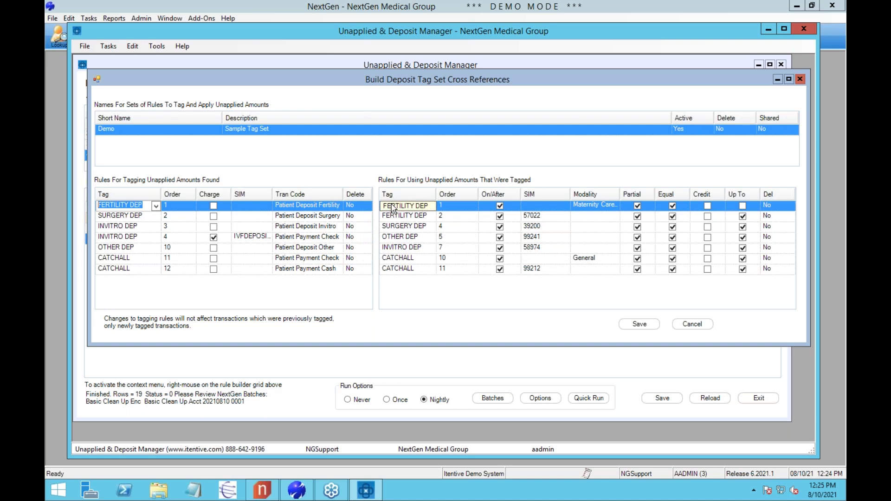
{"action": "key", "text": "Escape"}
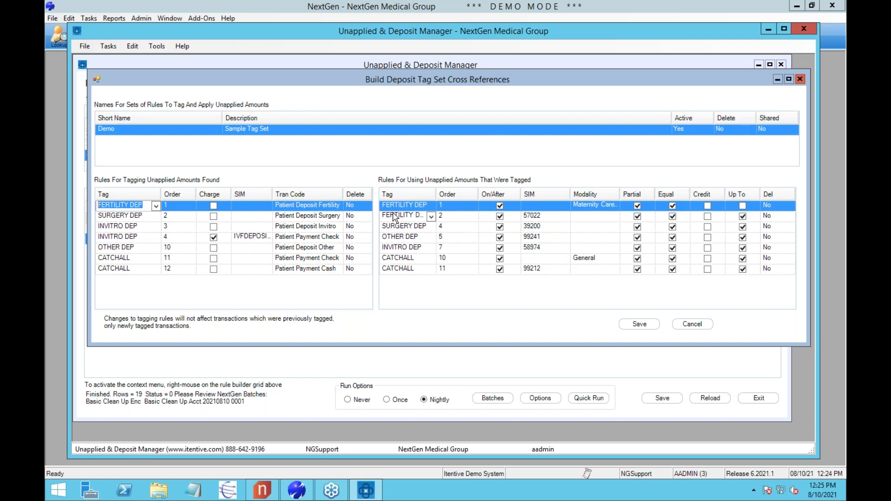
{"action": "left_click", "coordinate": [431, 208]}
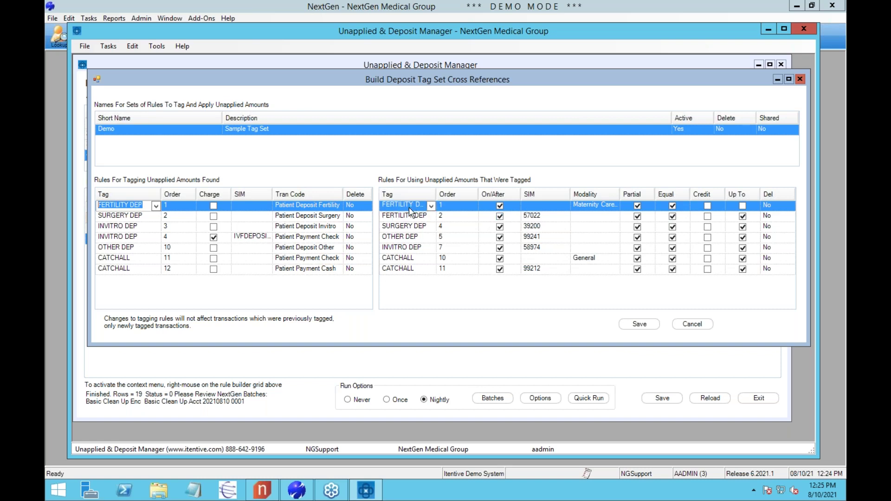
{"action": "left_click", "coordinate": [411, 216]}
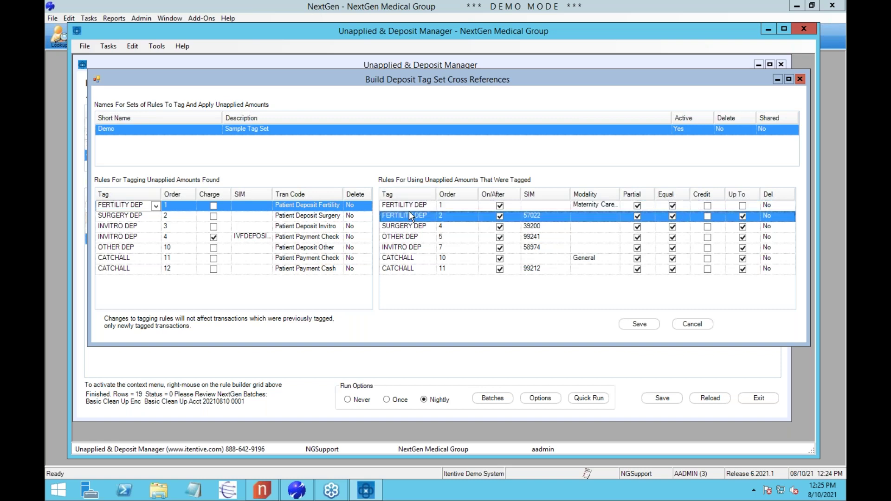
{"action": "left_click", "coordinate": [412, 205]}
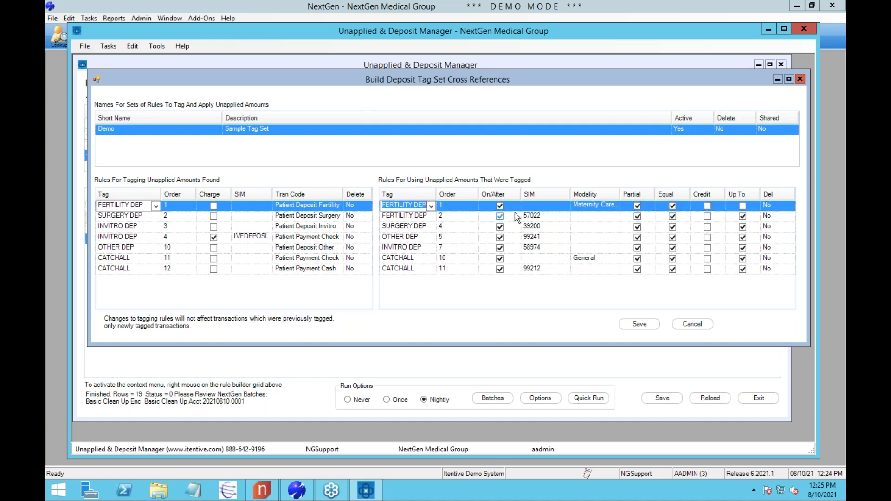
{"action": "left_click", "coordinate": [546, 216]}
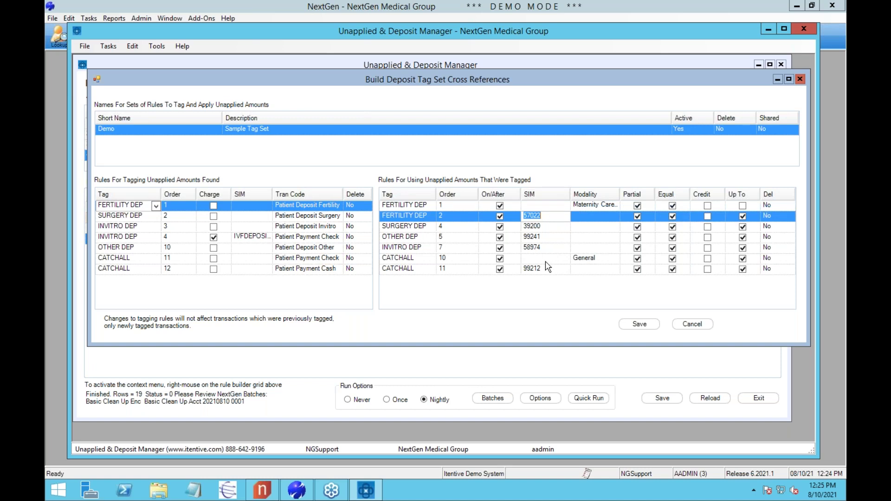
- Save the deposit tag set cross references for the Demo set
{"action": "left_click", "coordinate": [541, 216]}
{"action": "left_click", "coordinate": [640, 325]}
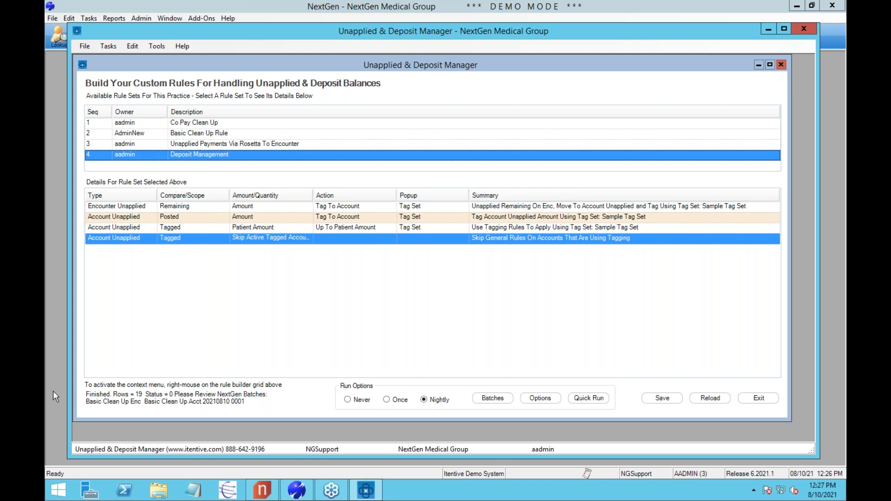
- Switch to NextGen and review the Basic Clean Up Enc and Basic Clean Up Acct batches in Batch Posting, closing the list
{"action": "key", "text": "alt+F4"}
{"action": "left_click", "coordinate": [206, 41]}
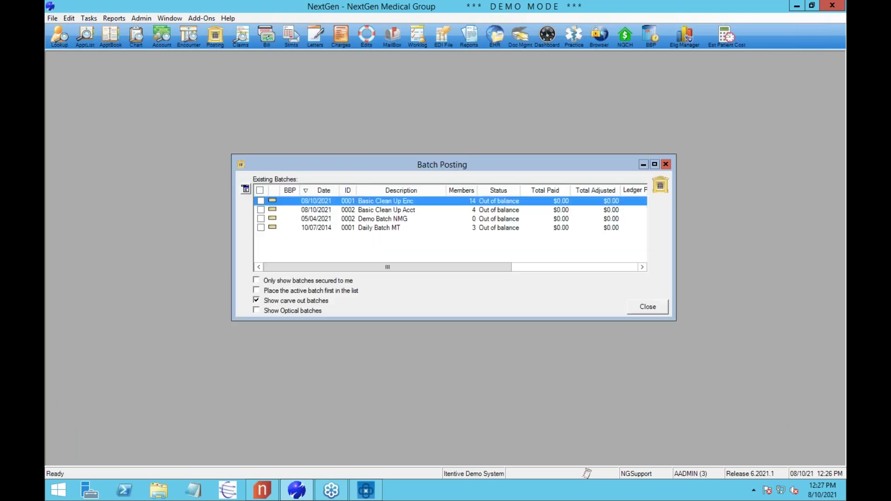
{"action": "left_click", "coordinate": [367, 207]}
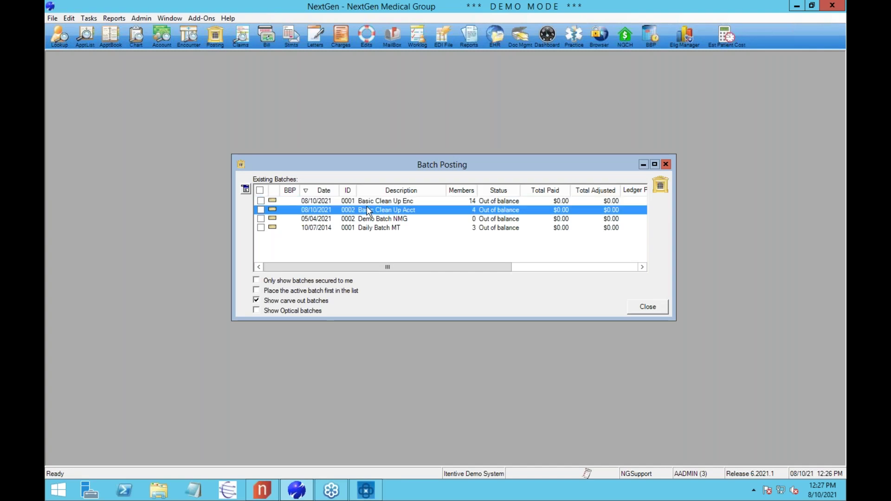
{"action": "left_click", "coordinate": [367, 201]}
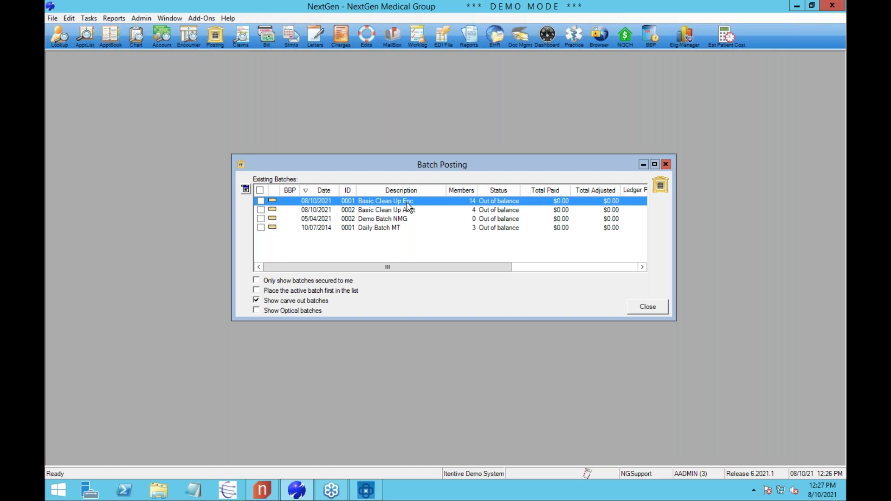
{"action": "left_click", "coordinate": [648, 308]}
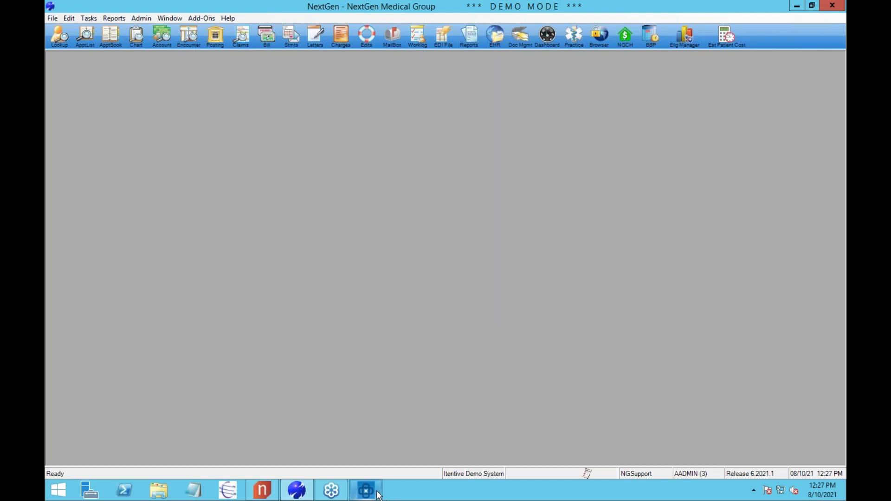
- Return to Unapplied & Deposit Manager, close it, and launch the BillingManager add-on from NextGen
{"action": "left_click", "coordinate": [378, 494]}
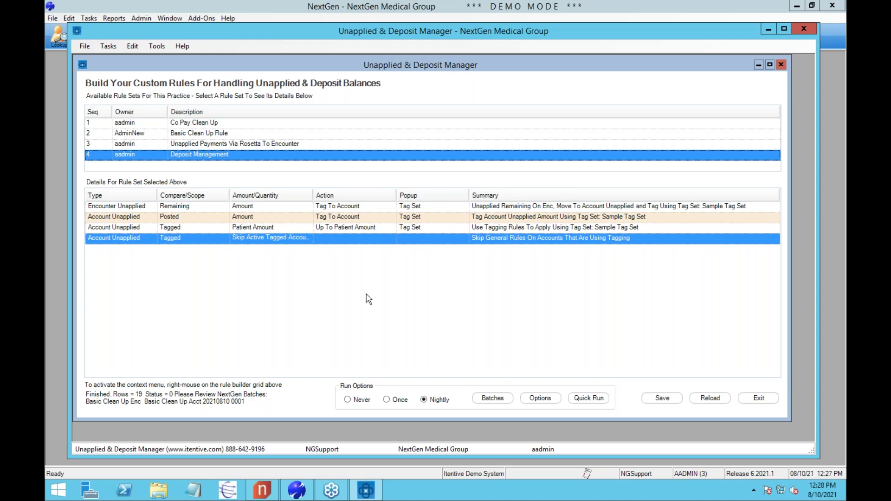
{"action": "left_click", "coordinate": [804, 30]}
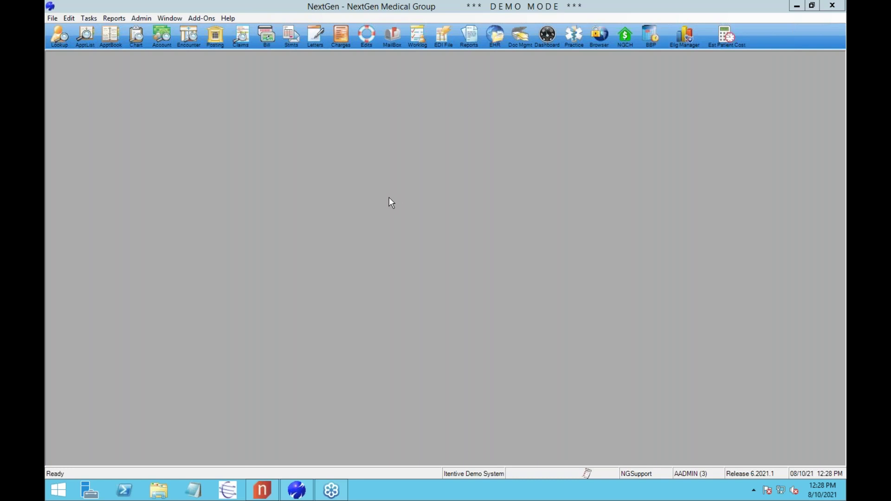
{"action": "left_click", "coordinate": [210, 21]}
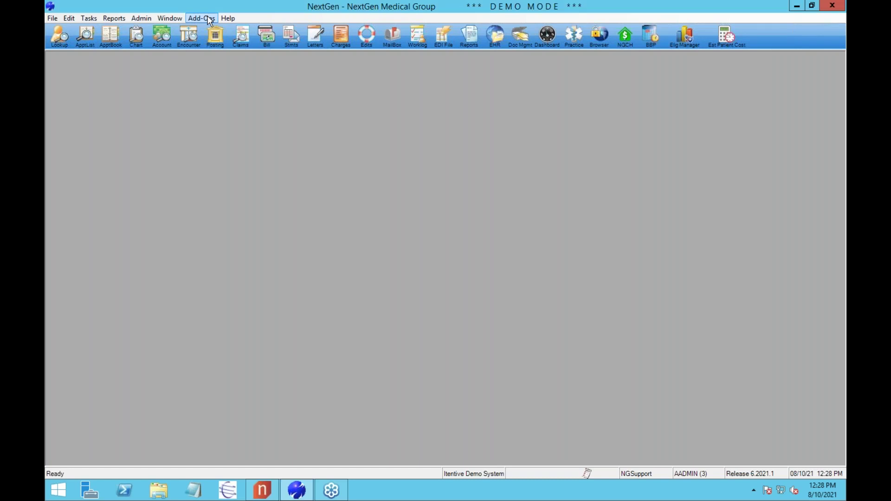
{"action": "left_click", "coordinate": [210, 20]}
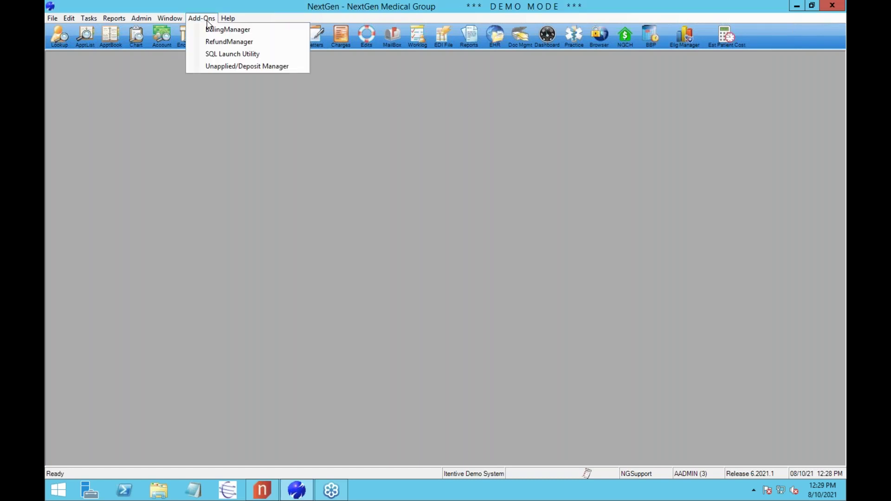
{"action": "left_click", "coordinate": [212, 34]}
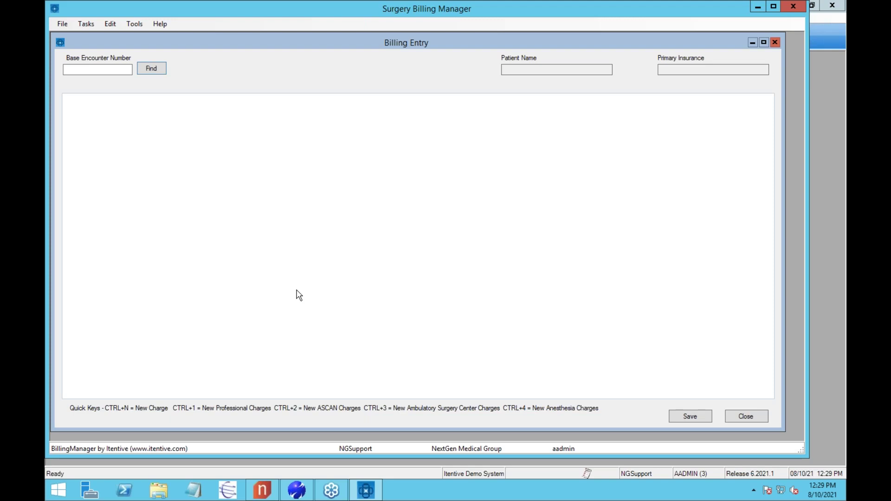
- Examine the search criteria available in Encounter Search and close it
{"action": "left_click", "coordinate": [86, 24]}
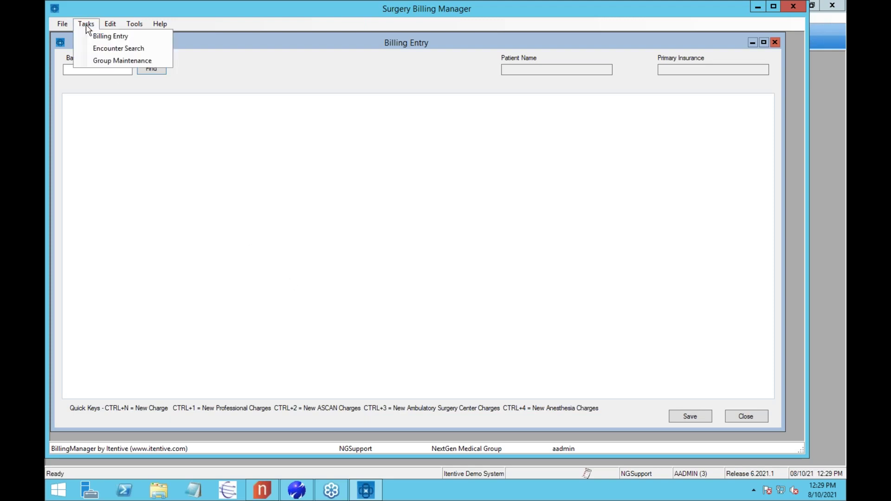
{"action": "left_click", "coordinate": [99, 50]}
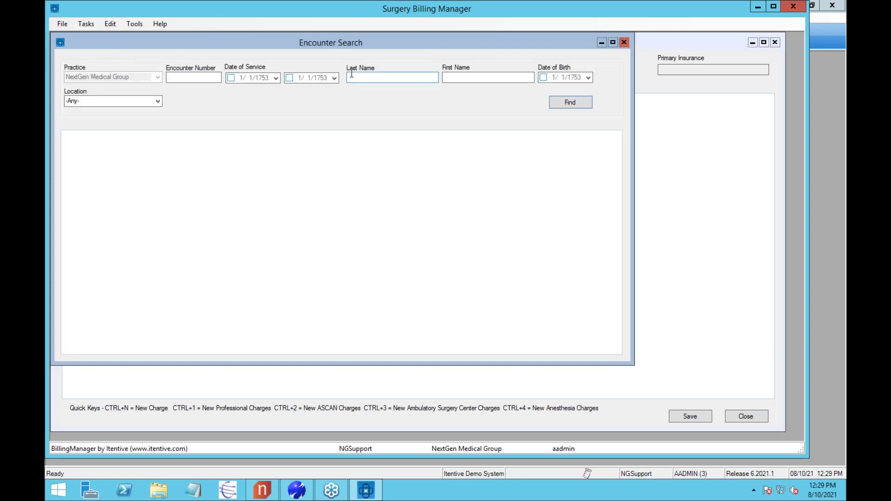
{"action": "left_click", "coordinate": [624, 43]}
- Load the patient's base encounter by its encounter number in Billing Entry and examine its Professional Charges
{"action": "left_click", "coordinate": [103, 69]}
{"action": "type", "text": "1209"}
{"action": "key", "text": "Return"}
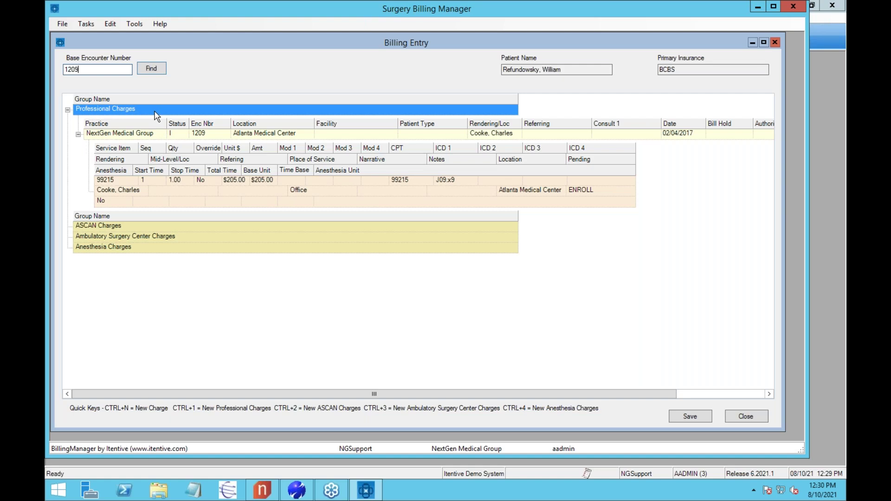
{"action": "mouse_move", "coordinate": [159, 135]}
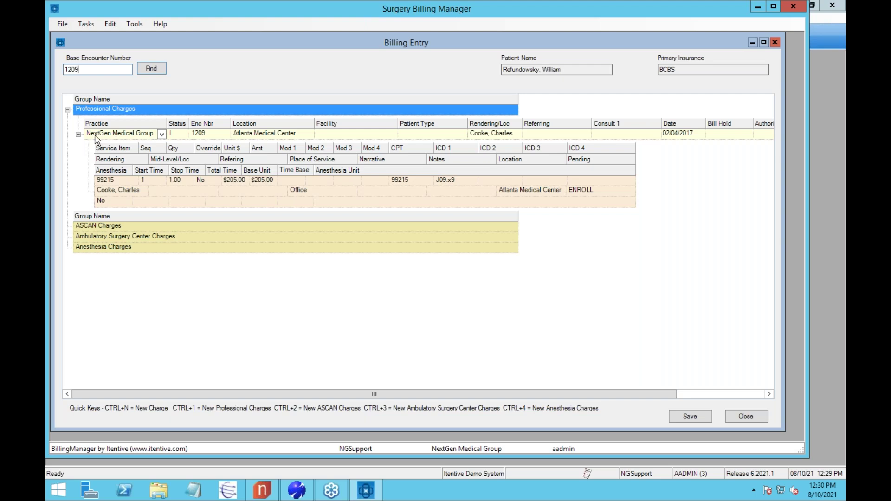
{"action": "mouse_move", "coordinate": [398, 138]}
{"action": "mouse_move", "coordinate": [302, 192]}
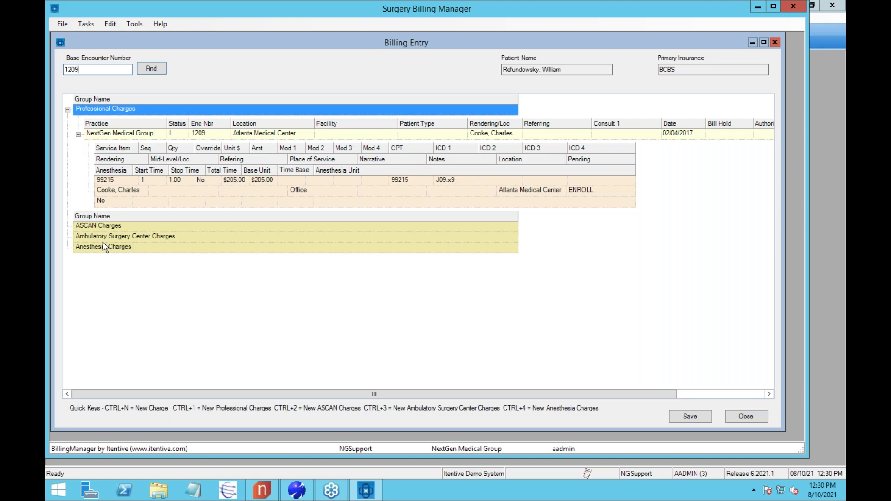
- Review the charge group defaults in Group Maintenance, including rendering and referring settings, and save the groups
{"action": "left_click", "coordinate": [86, 22]}
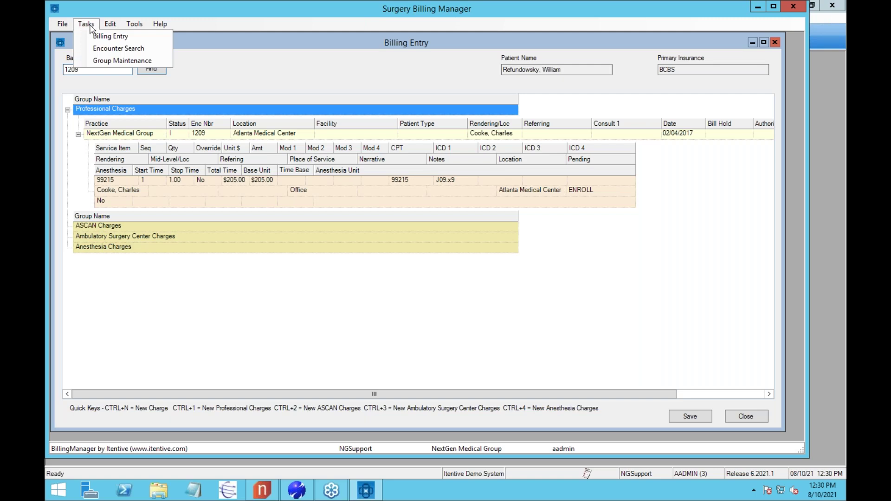
{"action": "left_click", "coordinate": [97, 61]}
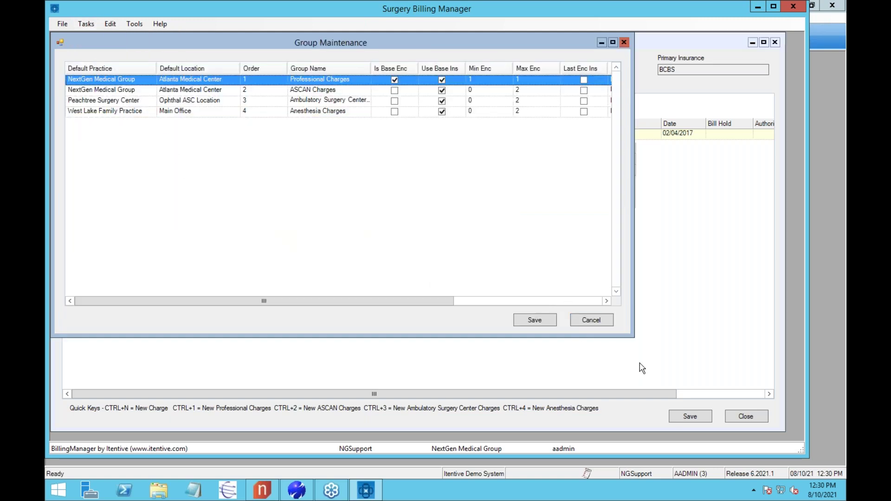
{"action": "left_click_drag", "start_coordinate": [632, 337], "coordinate": [784, 399]}
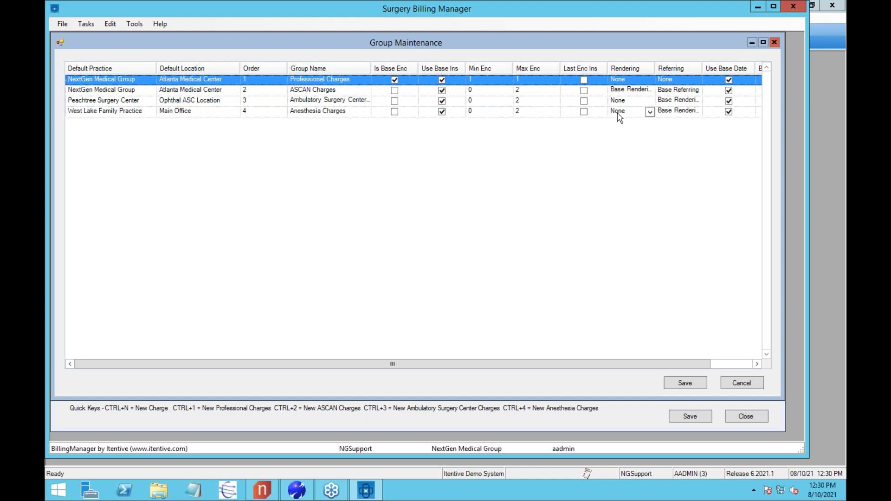
{"action": "left_click_drag", "start_coordinate": [621, 68], "coordinate": [584, 68]}
{"action": "left_click", "coordinate": [686, 383]}
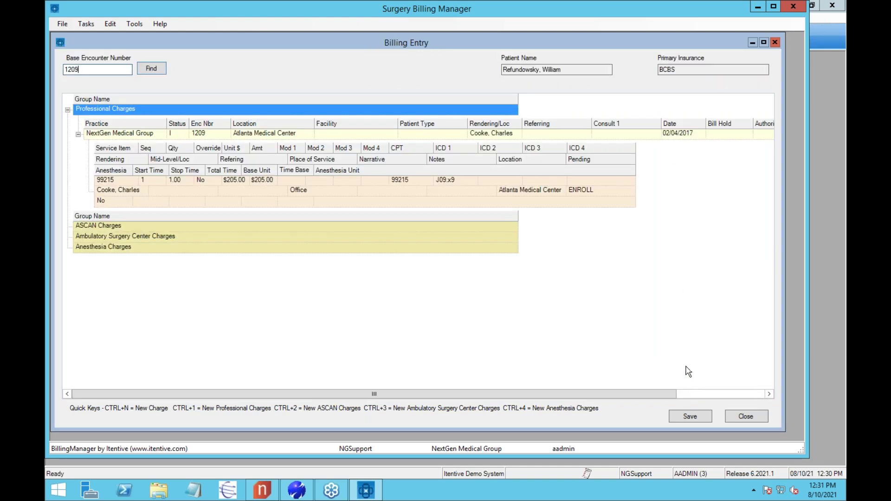
- Add a new Ambulatory Surgery Center Charges encounter and check its available practices, keeping Peachtree Surgery Center
{"action": "mouse_move", "coordinate": [346, 140]}
{"action": "right_click", "coordinate": [212, 240]}
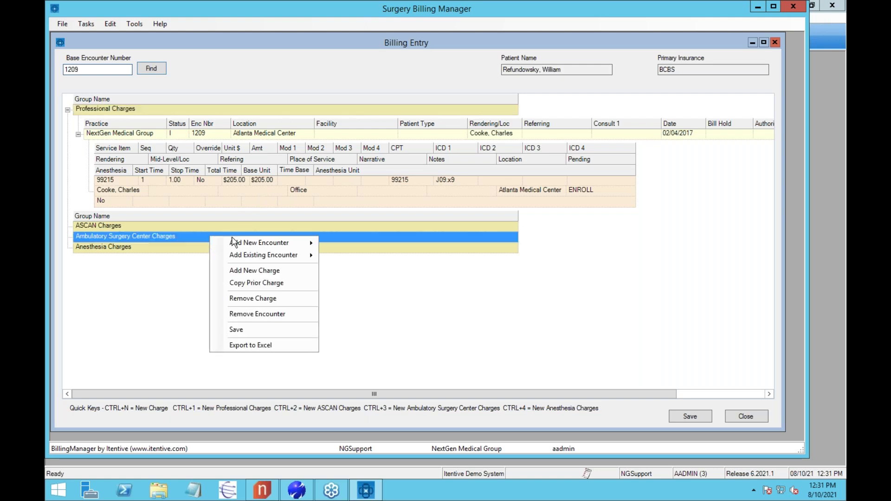
{"action": "mouse_move", "coordinate": [262, 243]}
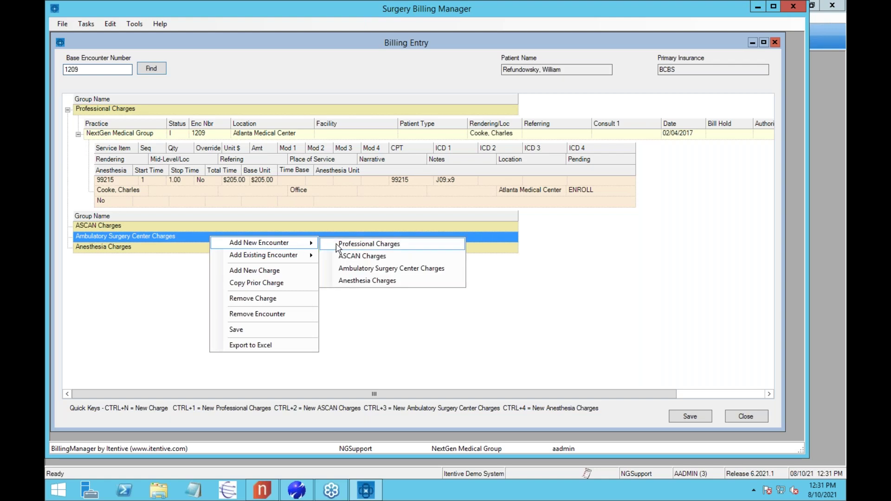
{"action": "left_click", "coordinate": [385, 270]}
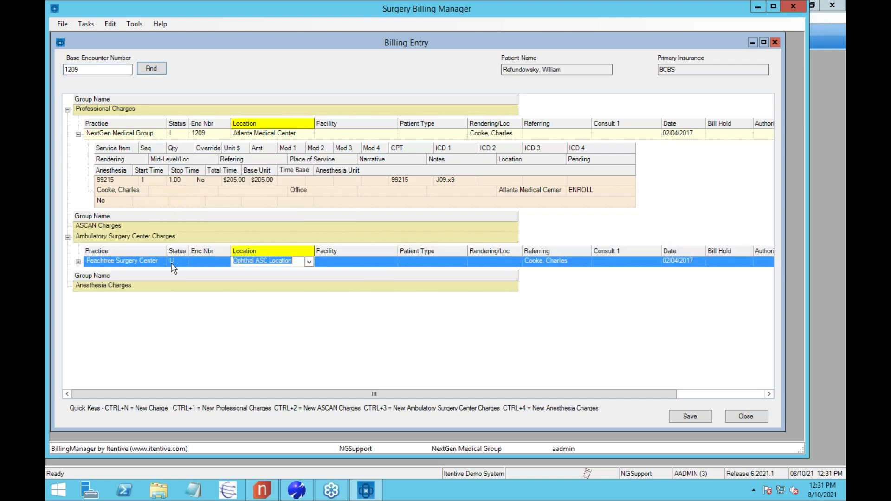
{"action": "left_click", "coordinate": [132, 263]}
{"action": "left_click", "coordinate": [161, 262]}
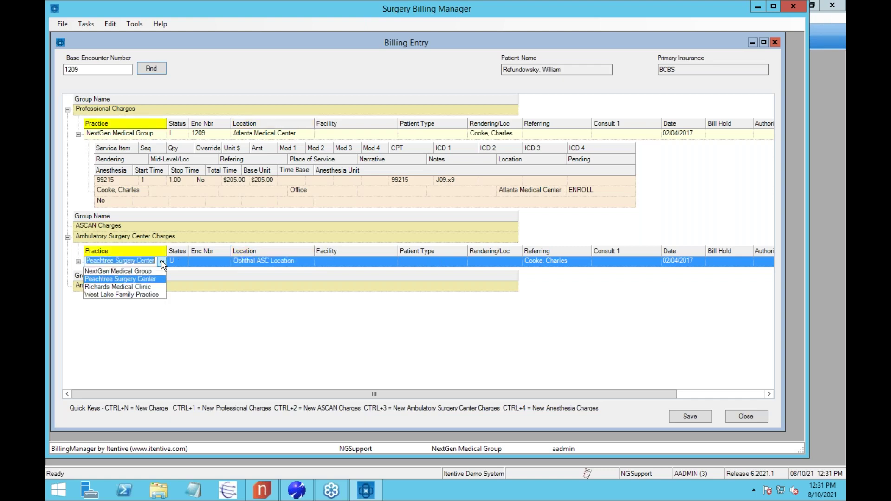
{"action": "left_click", "coordinate": [161, 262]}
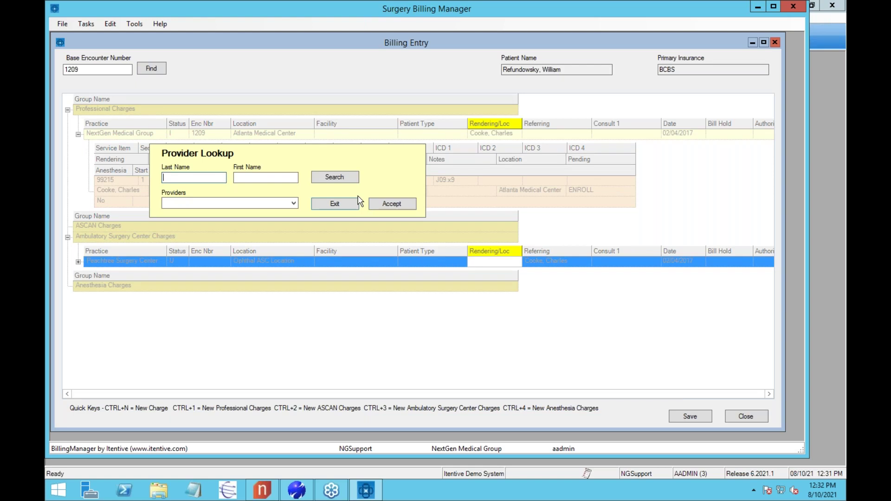
- Assign the new surgery center encounter's rendering provider by looking up last names starting with "b"
{"action": "type", "text": "s"}
{"action": "key", "text": "BackSpace"}
{"action": "type", "text": "a"}
{"action": "key", "text": "BackSpace"}
{"action": "type", "text": "b"}
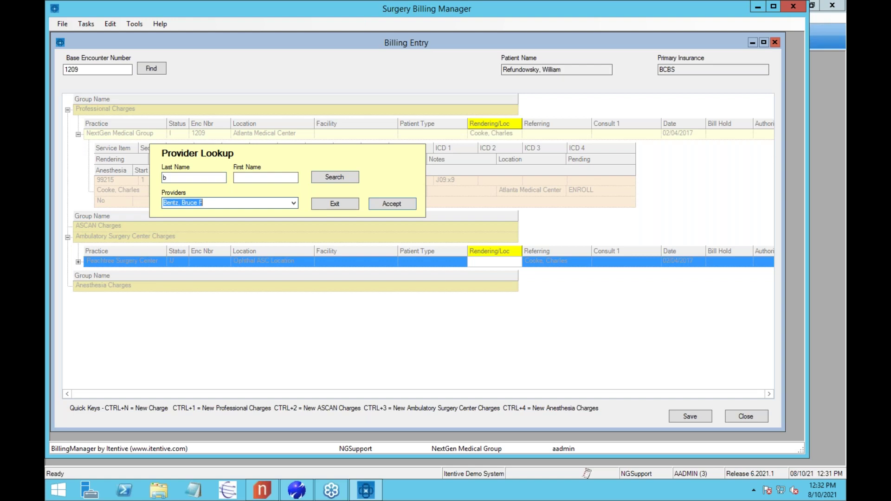
{"action": "left_click", "coordinate": [392, 205]}
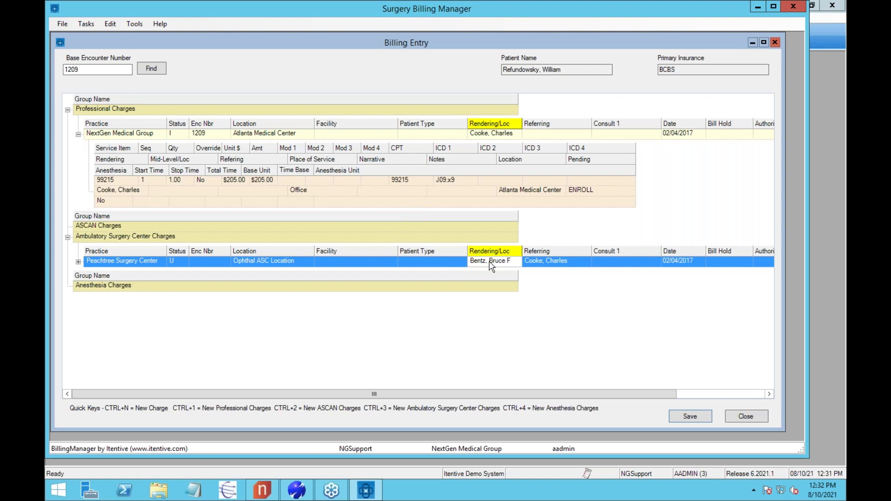
- Check the patient type and facility choices for the new surgery center encounter
{"action": "left_click", "coordinate": [462, 263]}
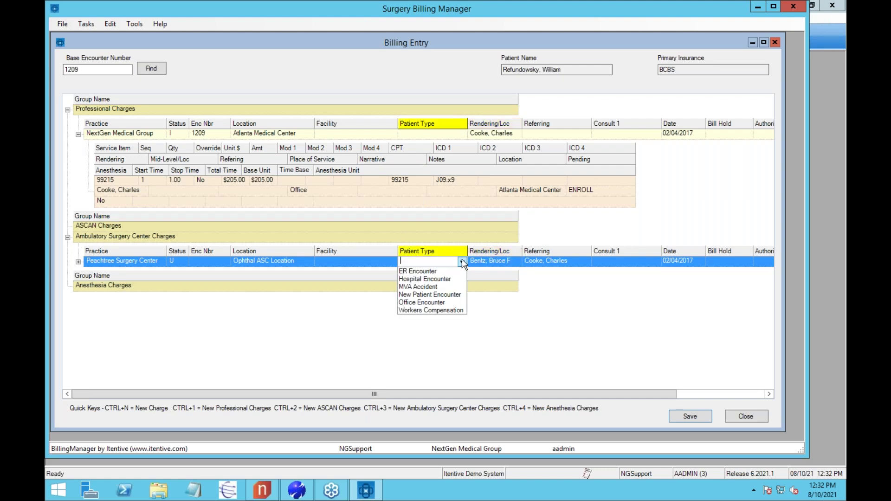
{"action": "left_click", "coordinate": [462, 262]}
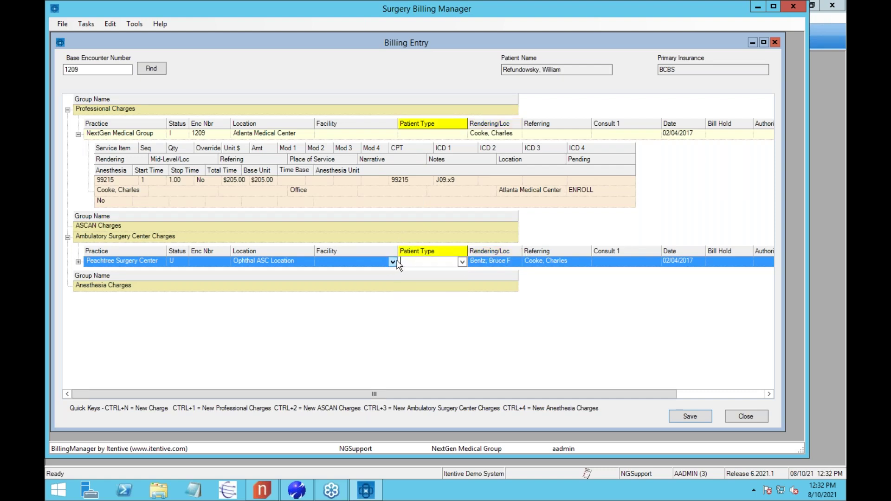
{"action": "left_click", "coordinate": [397, 263]}
{"action": "left_click", "coordinate": [394, 262]}
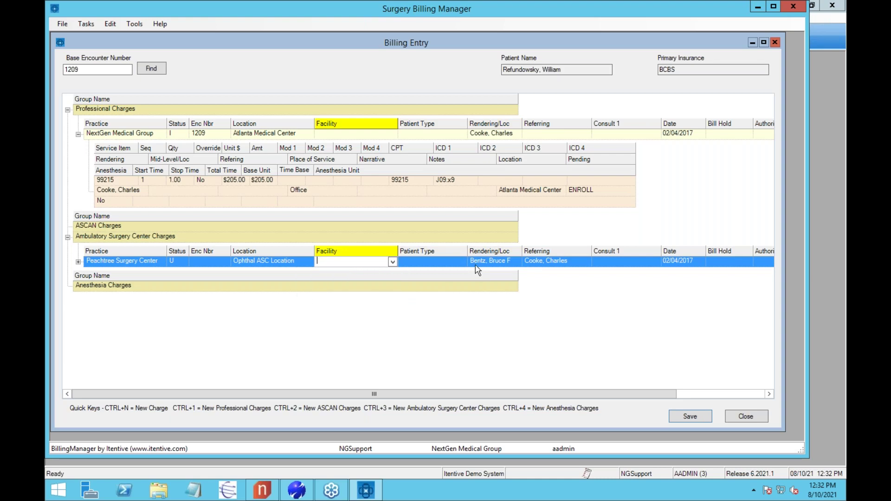
{"action": "mouse_move", "coordinate": [462, 136]}
- Add a charge for service item 80047, METABOLIC PANEL IONIZED CA, to the Peachtree Surgery Center encounter
{"action": "right_click", "coordinate": [183, 259]}
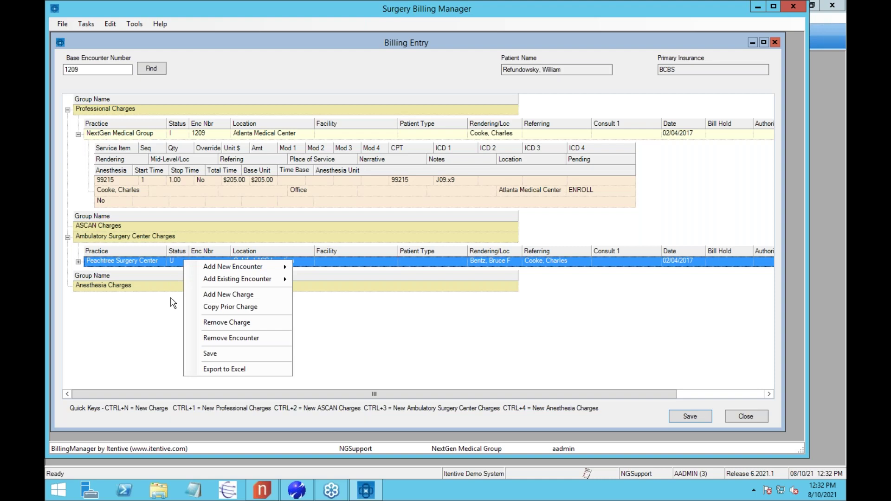
{"action": "left_click", "coordinate": [166, 334]}
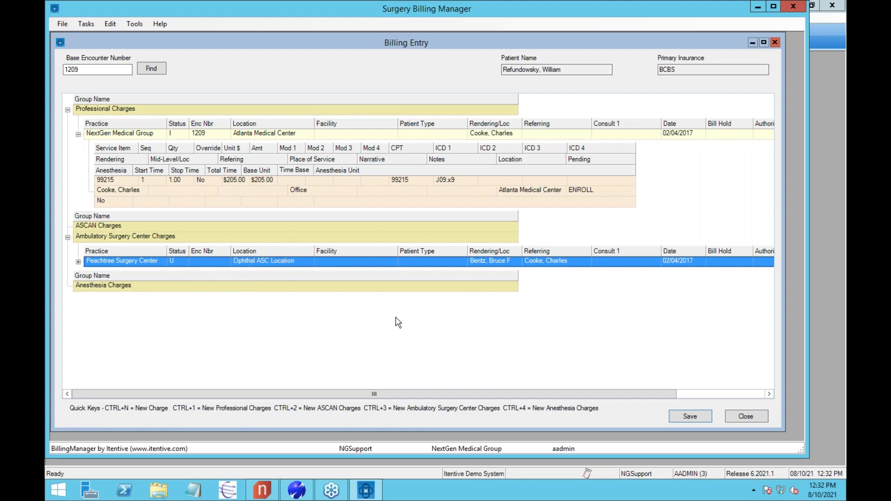
{"action": "key", "text": "ctrl+n"}
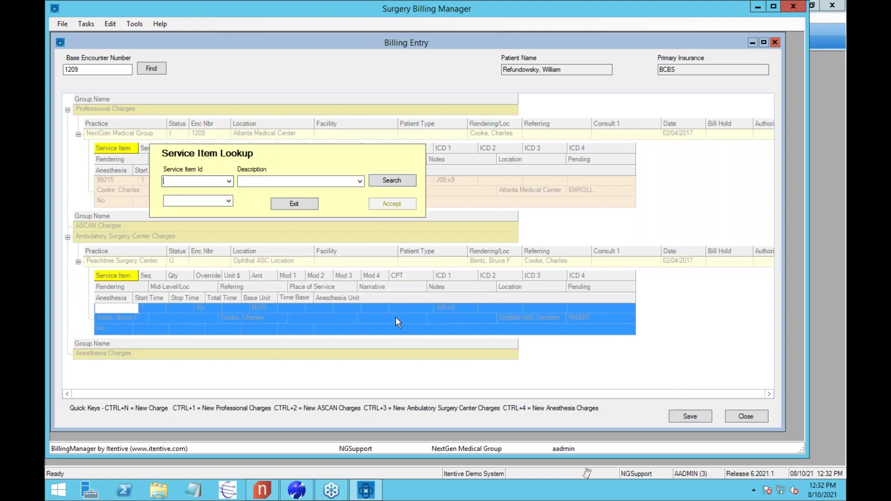
{"action": "type", "text": "80047"}
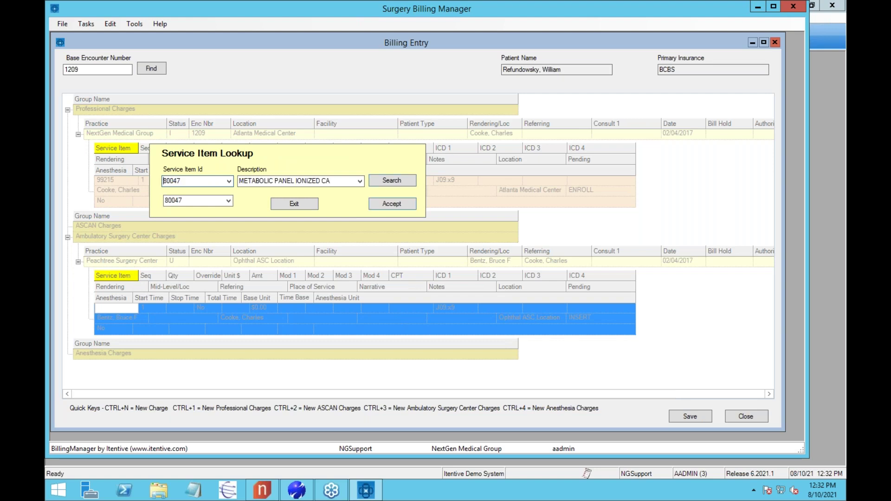
{"action": "key", "text": "Return"}
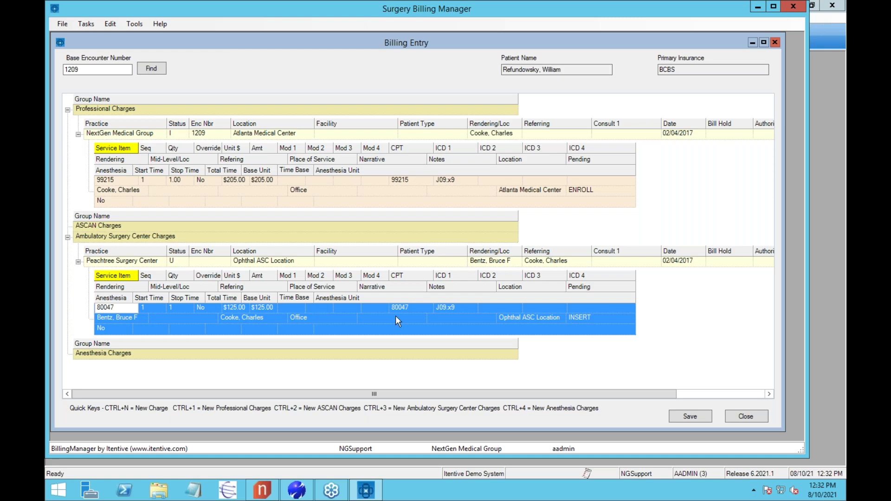
- Add a second charge for service item 80100 to the Peachtree Surgery Center encounter
{"action": "key", "text": "ctrl+n"}
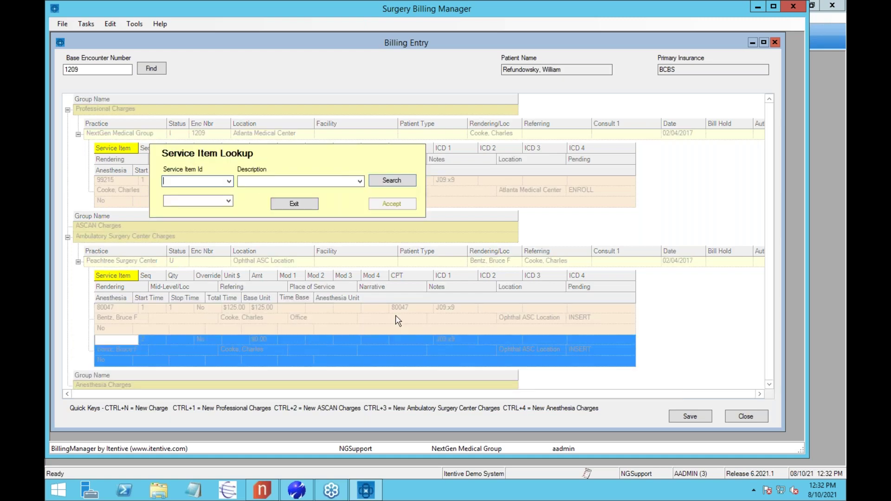
{"action": "type", "text": "80100"}
{"action": "key", "text": "Return"}
{"action": "key", "text": "Return"}
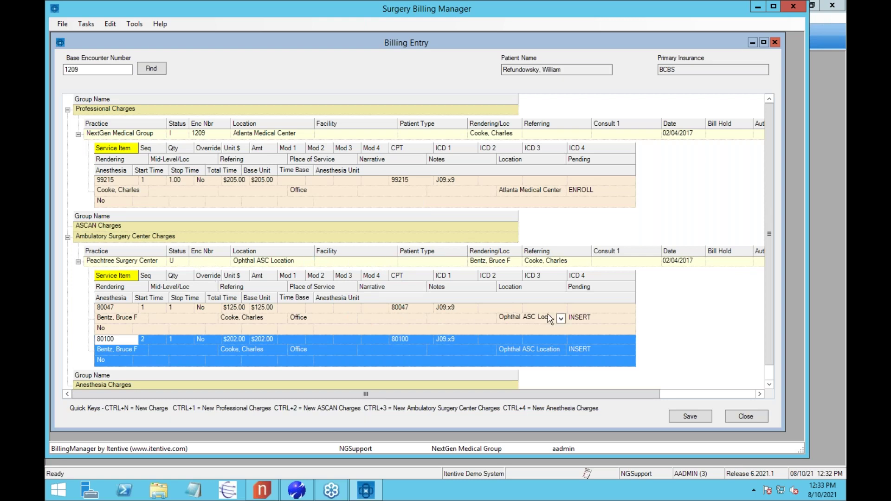
- Enlarge the main and Billing Entry windows and add a new Anesthesia Charges encounter
{"action": "left_click_drag", "start_coordinate": [844, 478], "coordinate": [839, 478]}
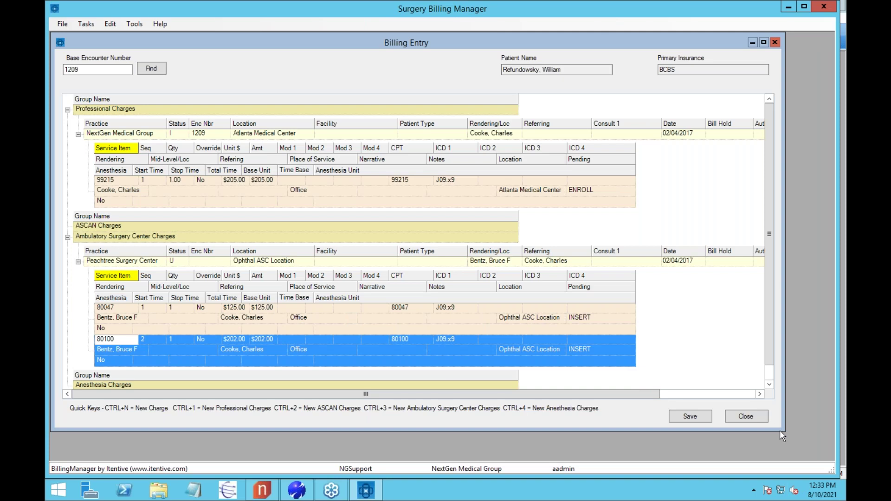
{"action": "left_click_drag", "start_coordinate": [780, 430], "coordinate": [829, 461]}
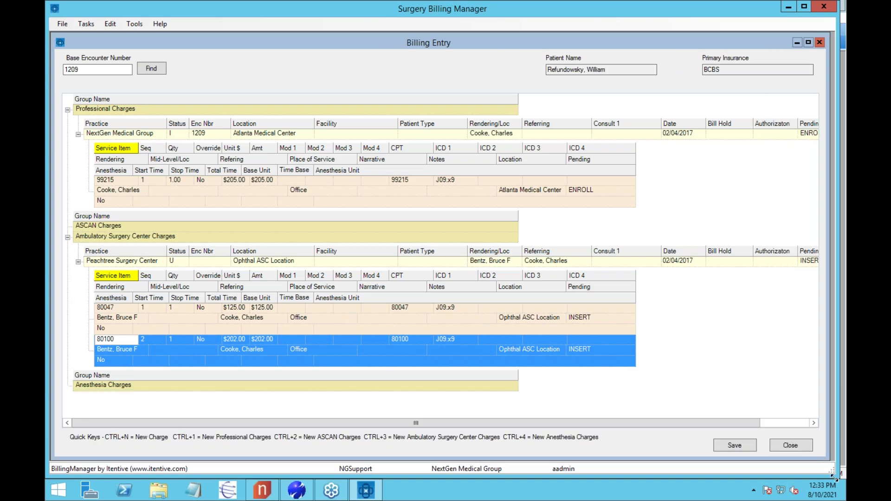
{"action": "left_click", "coordinate": [263, 388]}
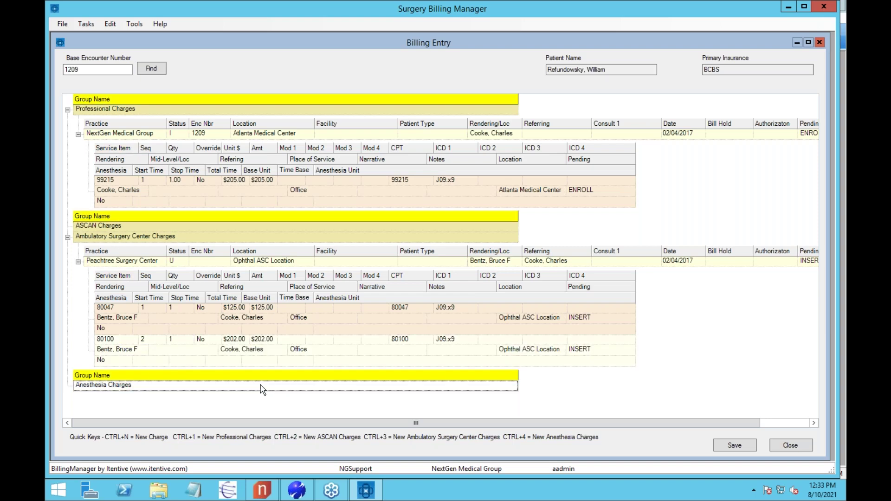
{"action": "right_click", "coordinate": [263, 388]}
{"action": "mouse_move", "coordinate": [296, 370]}
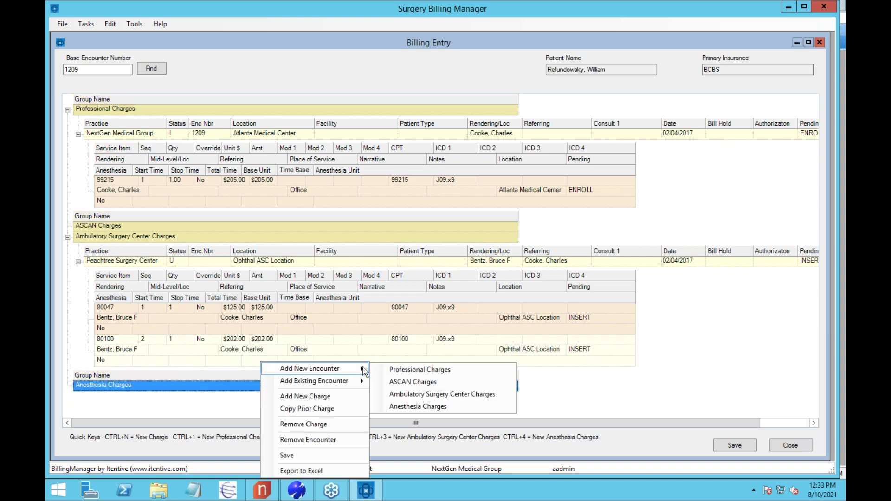
{"action": "left_click", "coordinate": [417, 407]}
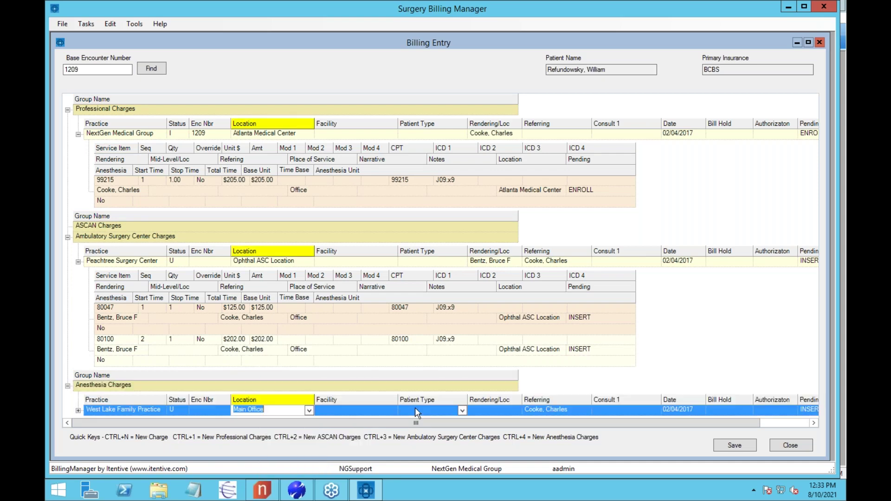
- Assign the anesthesia encounter's rendering provider by looking up last names starting with "s" and accepting the first match
{"action": "left_click", "coordinate": [485, 411]}
{"action": "key", "text": "Return"}
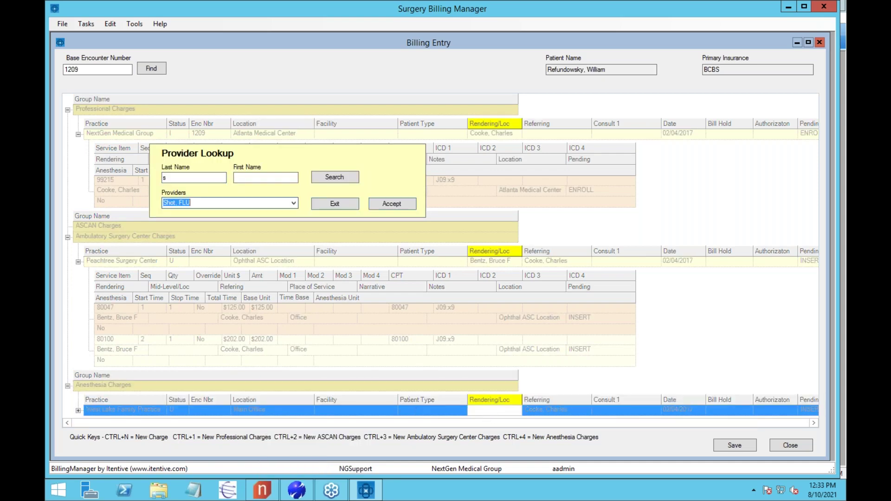
{"action": "key", "text": "Return"}
- Add a charge for service item 00102, ANESTH, REPAIR OF CLEFT LIP, to the West Lake Family Practice encounter
{"action": "key", "text": "ctrl+n"}
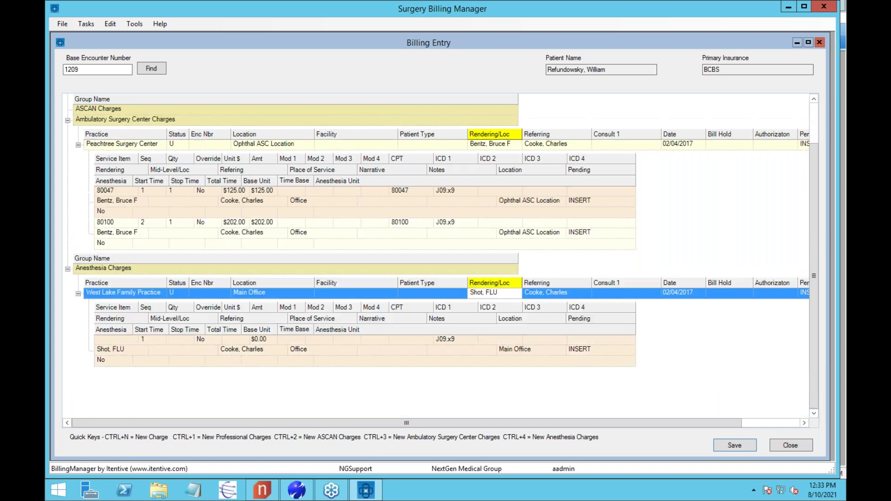
{"action": "type", "text": "00102"}
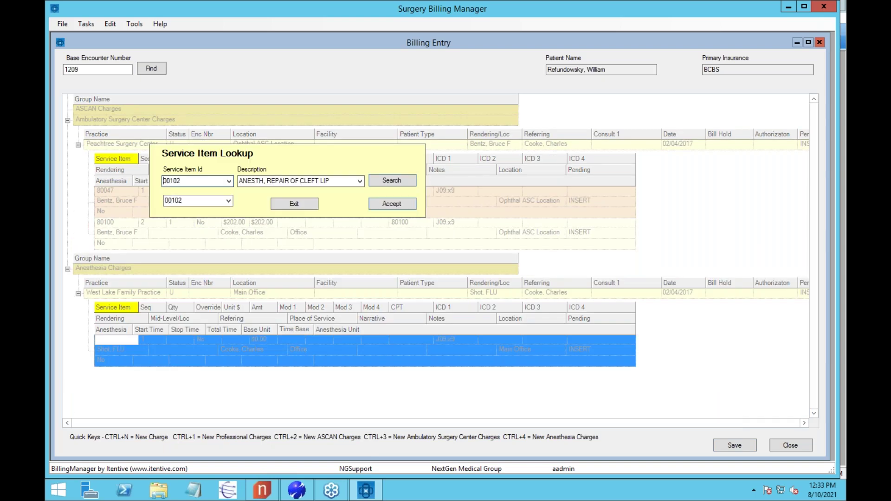
{"action": "key", "text": "Return"}
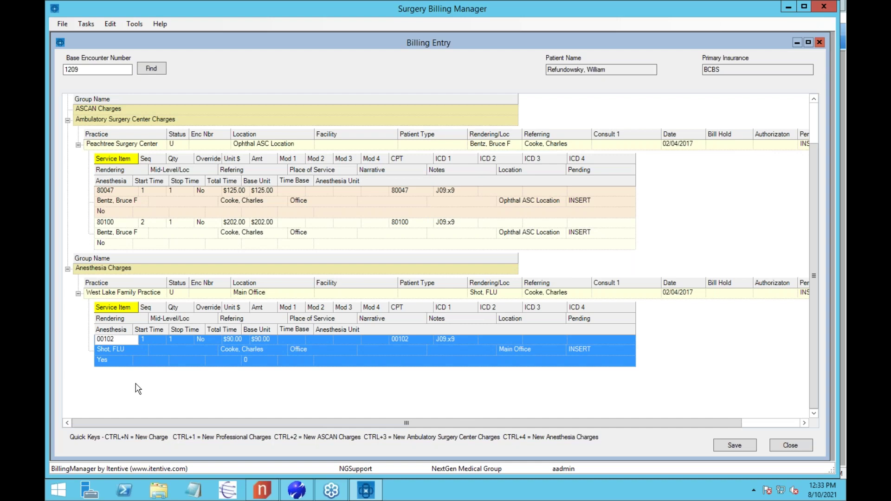
- Set the anesthesia charge's start time to 10:00 and its stop time to 12:10
{"action": "left_click", "coordinate": [135, 357]}
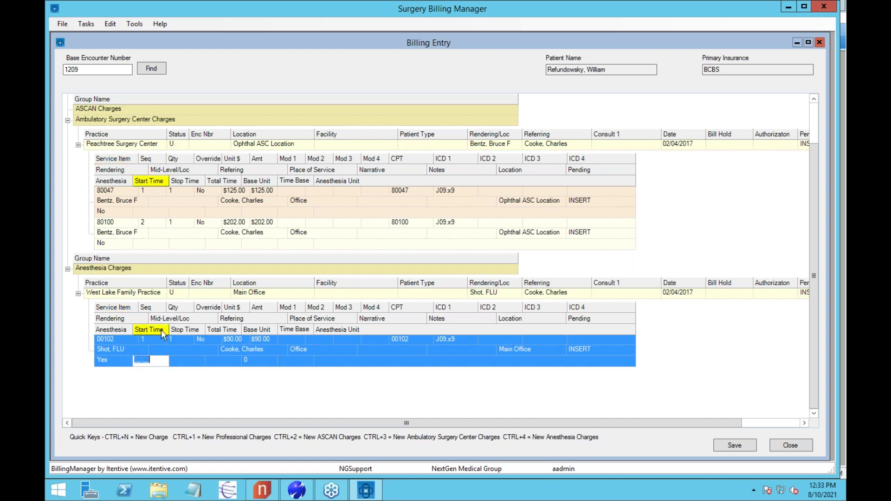
{"action": "type", "text": "10:00"}
{"action": "key", "text": "Tab"}
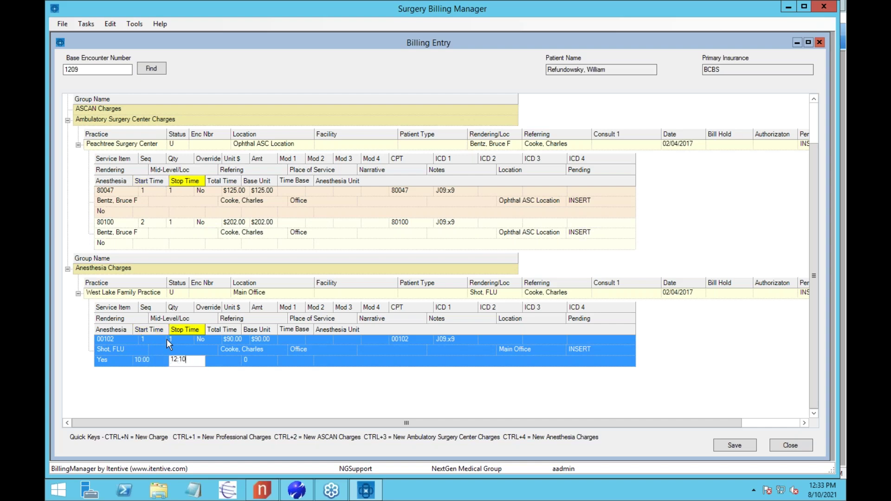
{"action": "key", "text": "Tab"}
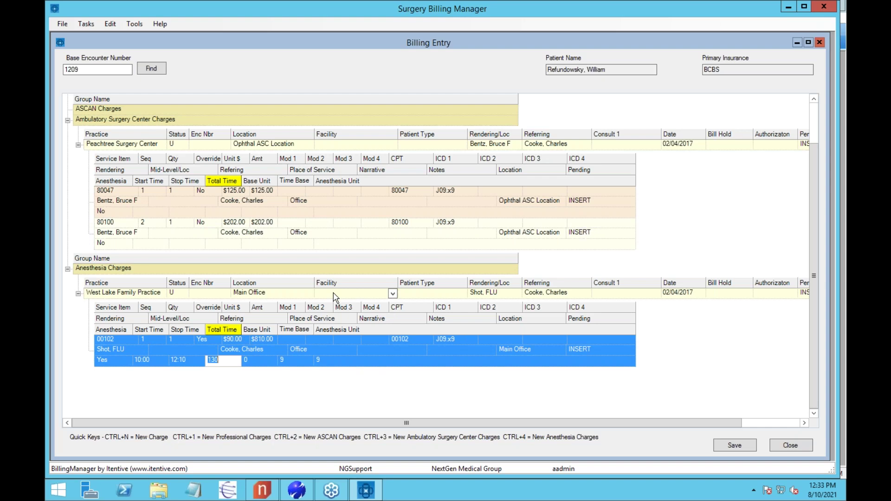
- Check the encounter number fields of the anesthesia, surgery center and professional encounters
{"action": "left_click", "coordinate": [216, 293]}
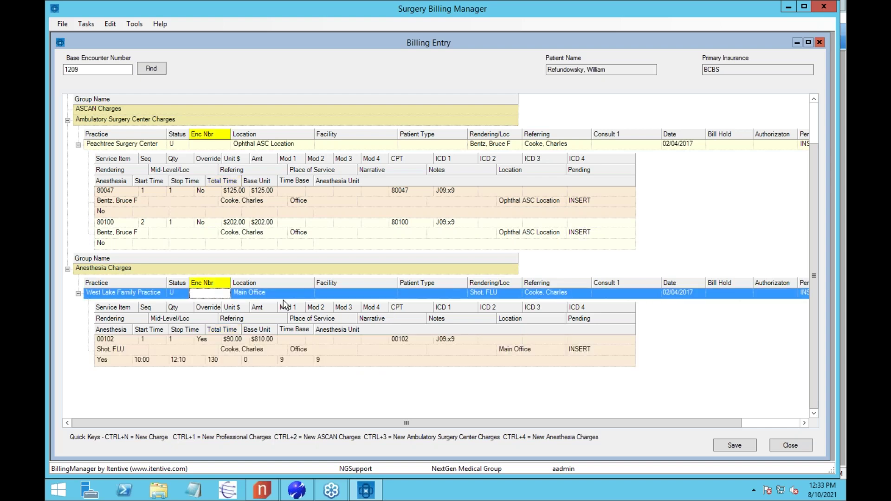
{"action": "left_click", "coordinate": [216, 147]}
{"action": "scroll", "coordinate": [216, 146], "scroll_direction": "up", "scroll_amount": 3}
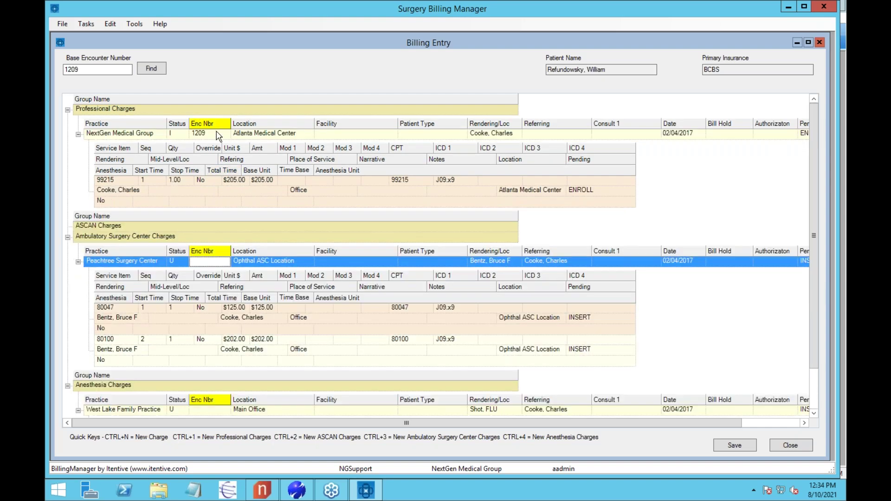
{"action": "left_click", "coordinate": [216, 133]}
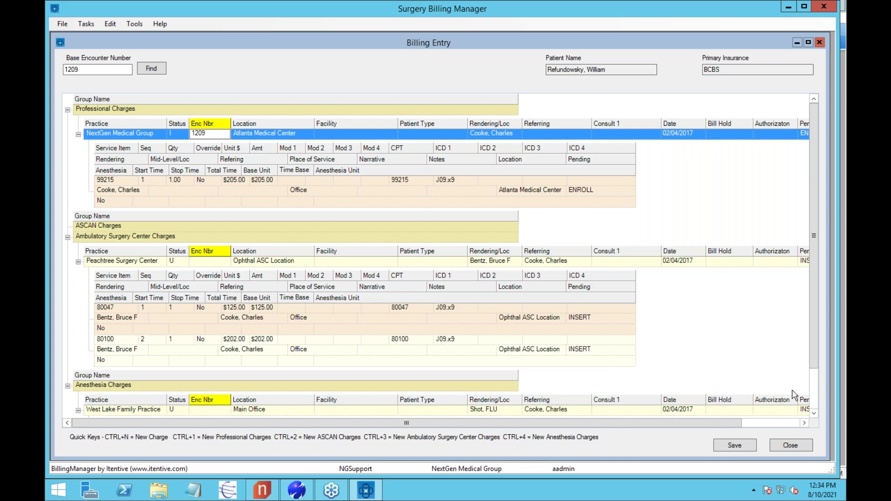
- Save the new encounters and charges, and reload base encounter 1209
{"action": "left_click", "coordinate": [724, 449]}
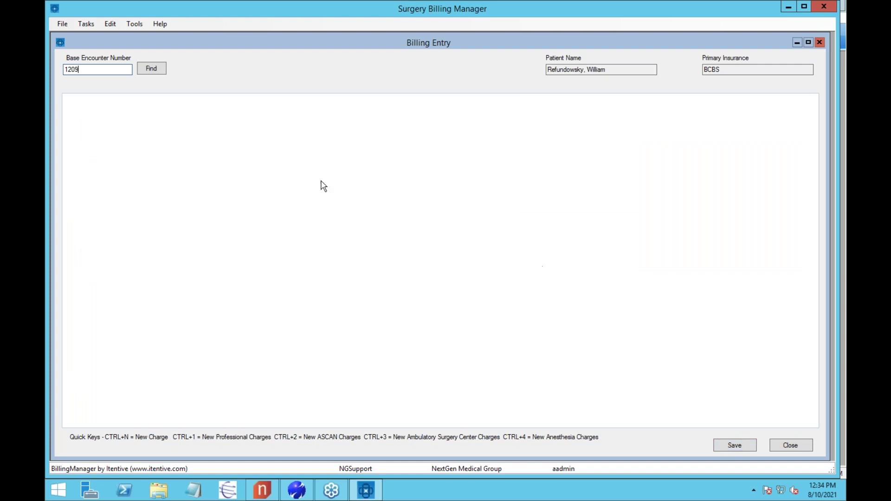
{"action": "left_click_drag", "start_coordinate": [103, 68], "coordinate": [50, 68]}
{"action": "left_click", "coordinate": [158, 70]}
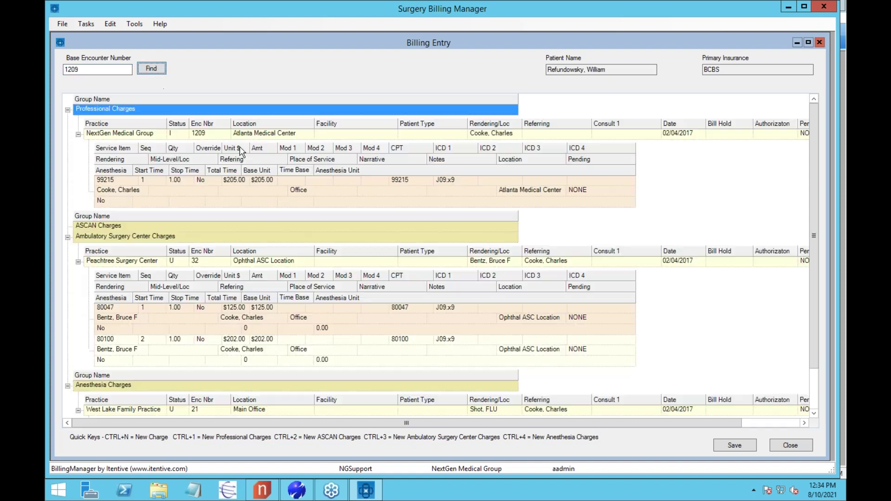
- Check the encounter numbers assigned to the saved surgery center and anesthesia encounters
{"action": "left_click", "coordinate": [212, 261]}
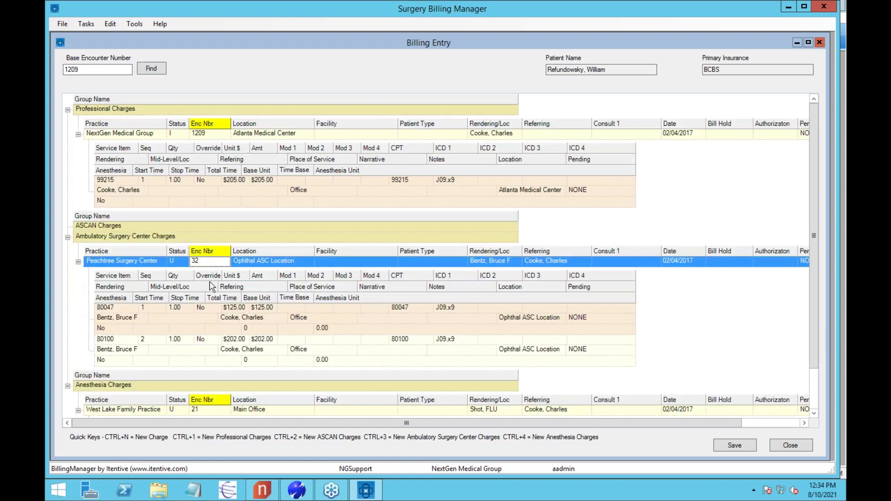
{"action": "left_click", "coordinate": [210, 411]}
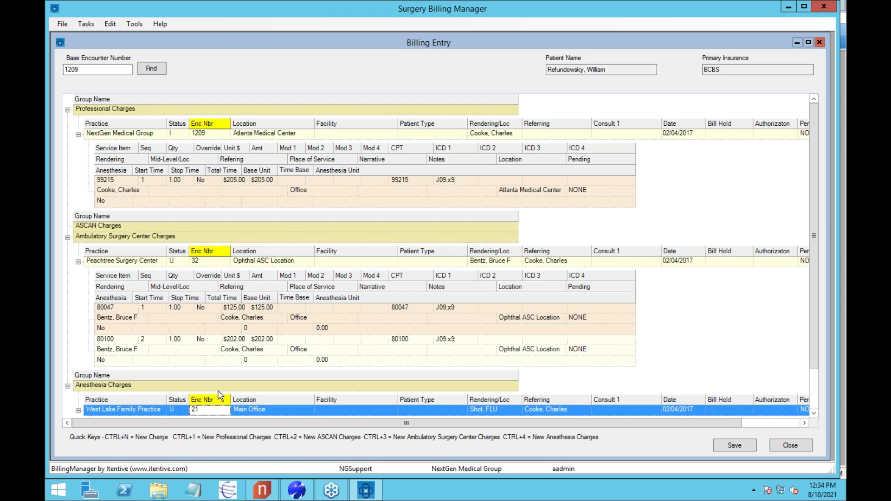
{"action": "left_click", "coordinate": [208, 263]}
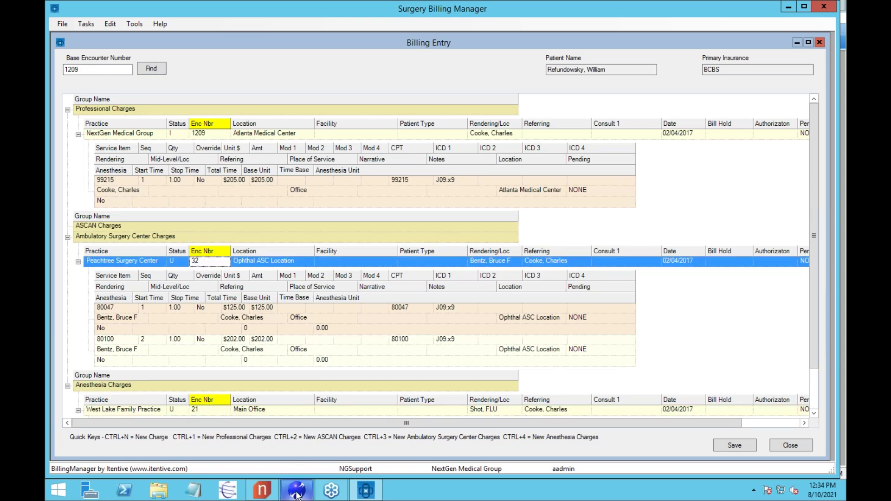
- Switch to NextGen and change the active practice to Peachtree Surgery Center
{"action": "mouse_move", "coordinate": [297, 496]}
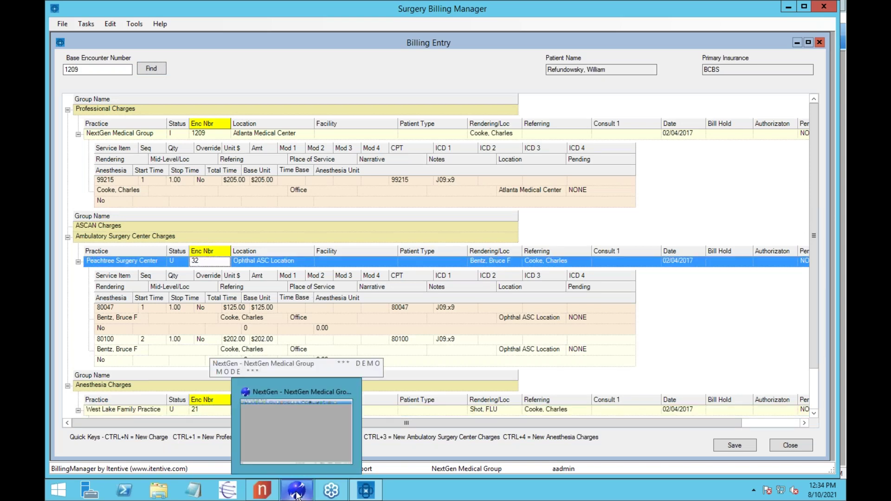
{"action": "left_click", "coordinate": [297, 495]}
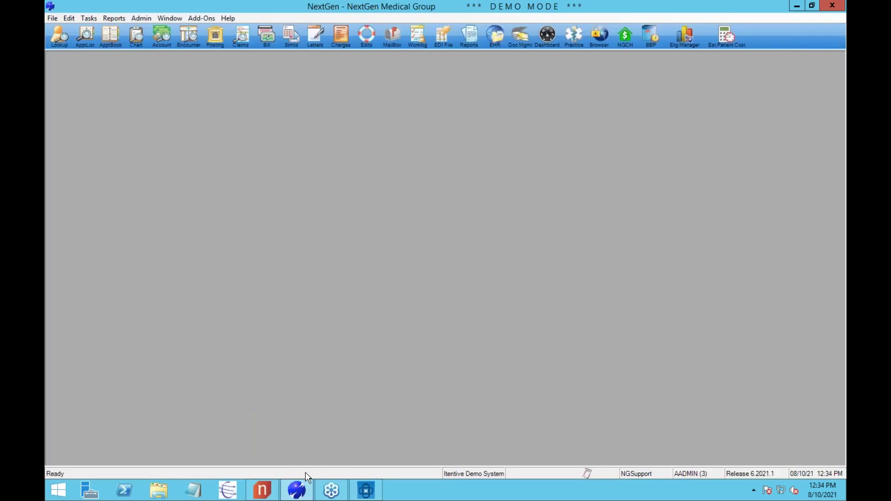
{"action": "left_click", "coordinate": [578, 40]}
{"action": "left_click", "coordinate": [505, 251]}
{"action": "left_click", "coordinate": [444, 273]}
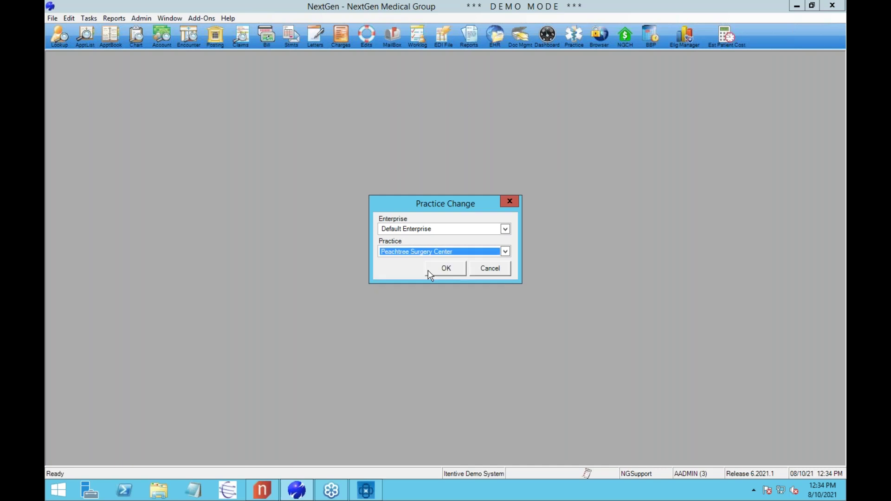
{"action": "left_click", "coordinate": [444, 269]}
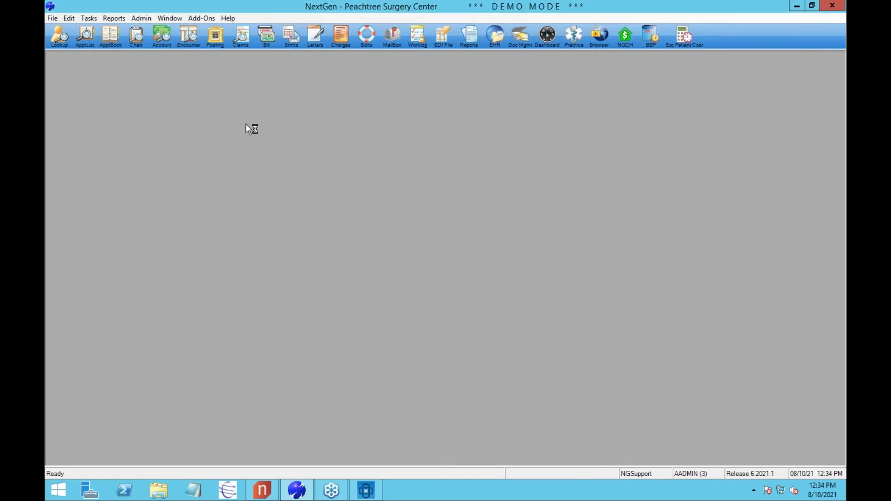
- Look up the patient chart for encounter number 31 and view that encounter's transactions
{"action": "left_click", "coordinate": [136, 37]}
{"action": "left_click", "coordinate": [559, 166]}
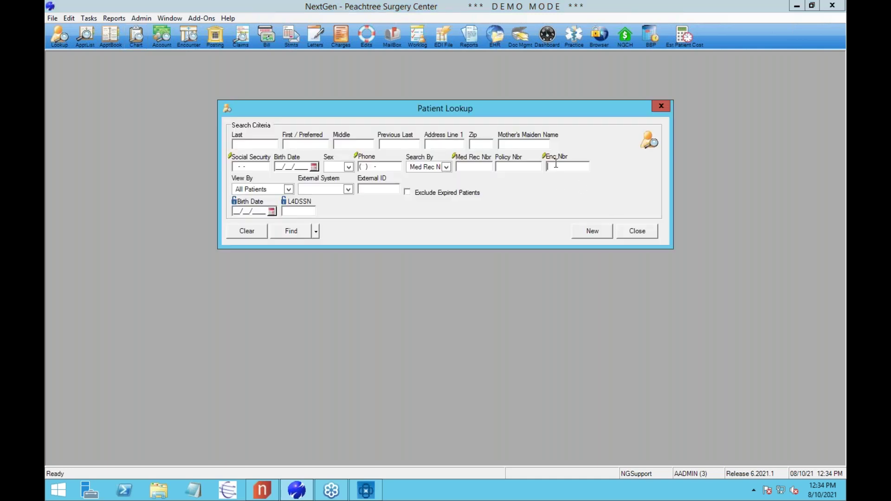
{"action": "type", "text": "31"}
{"action": "key", "text": "Return"}
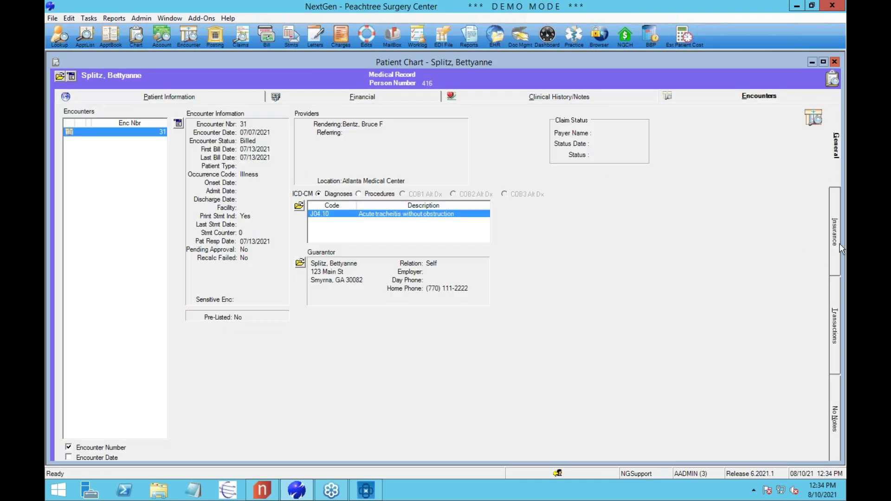
{"action": "left_click", "coordinate": [836, 304]}
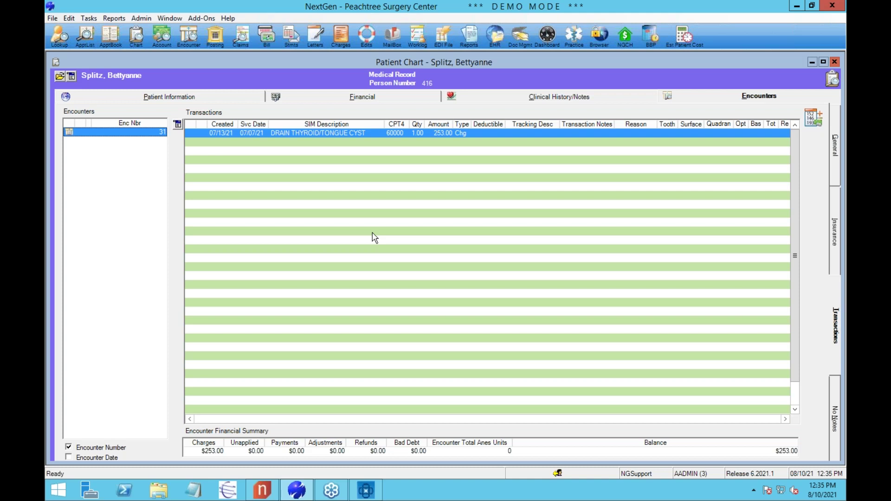
- Recheck the surgery center encounter number in Surgery Billing Manager, look up encounter 32's transactions in NextGen, and return to Billing Entry
{"action": "left_click", "coordinate": [297, 494]}
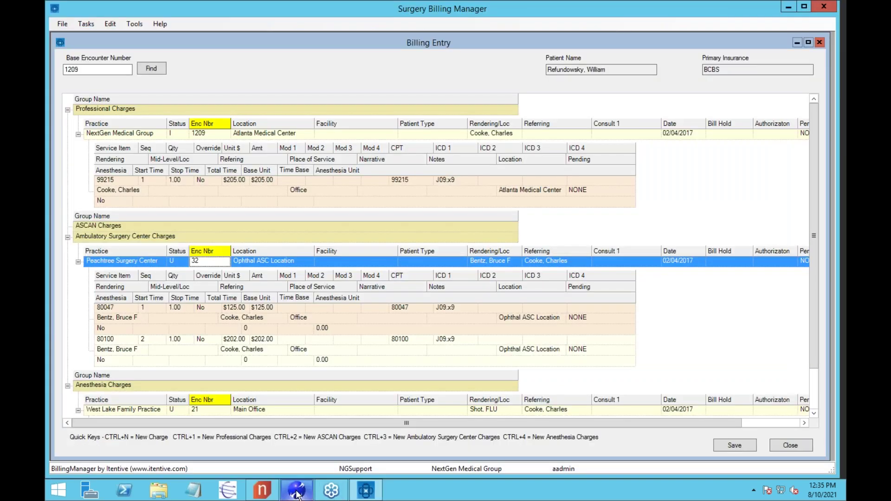
{"action": "left_click", "coordinate": [365, 490]}
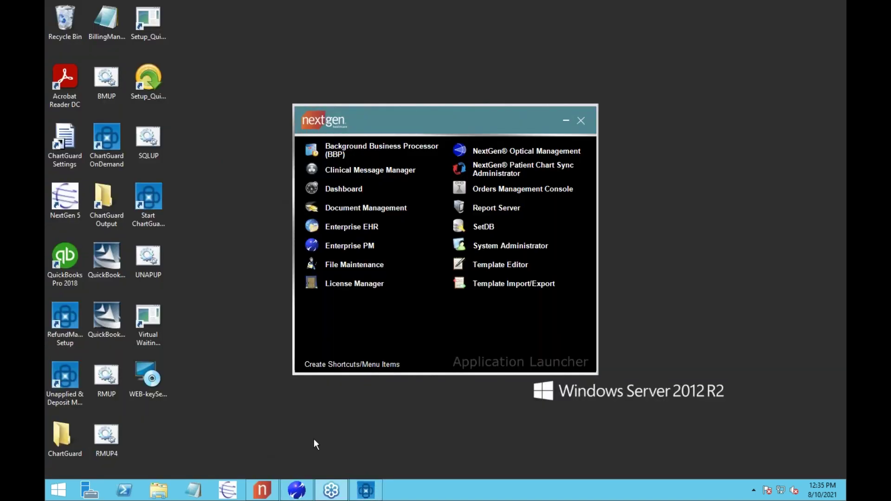
{"action": "left_click", "coordinate": [297, 490]}
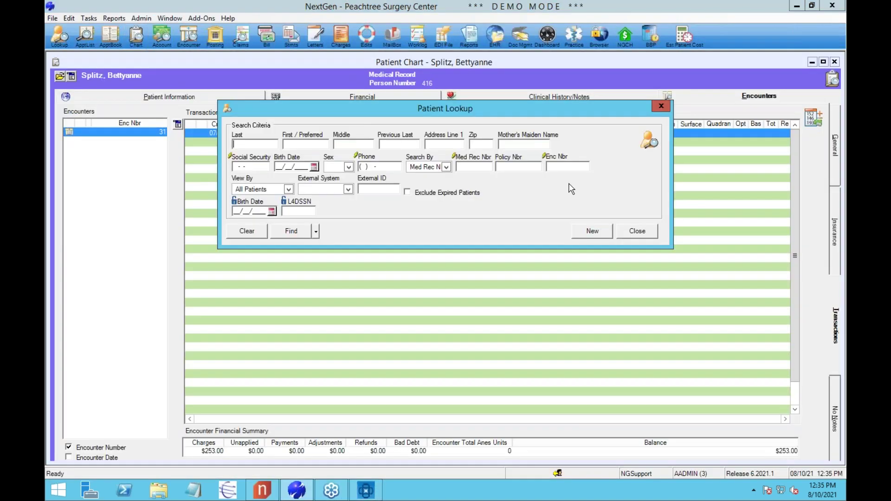
{"action": "left_click", "coordinate": [562, 165]}
{"action": "type", "text": "32"}
{"action": "key", "text": "Return"}
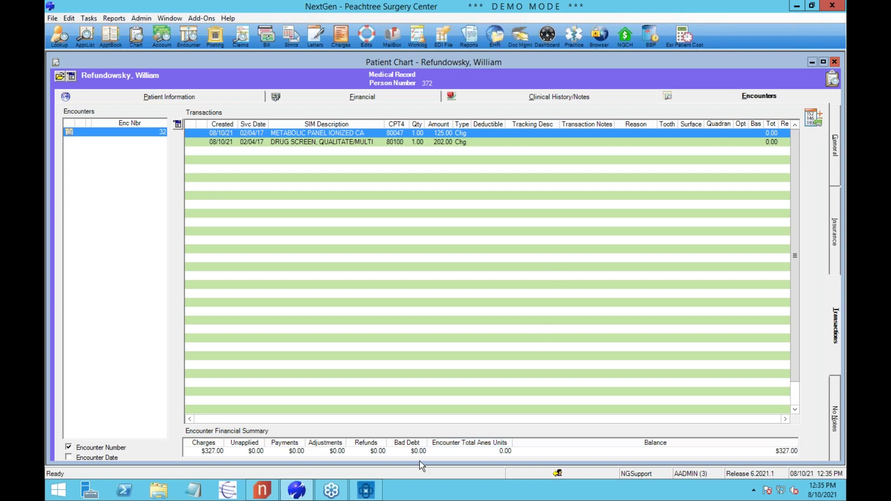
{"action": "left_click", "coordinate": [374, 491]}
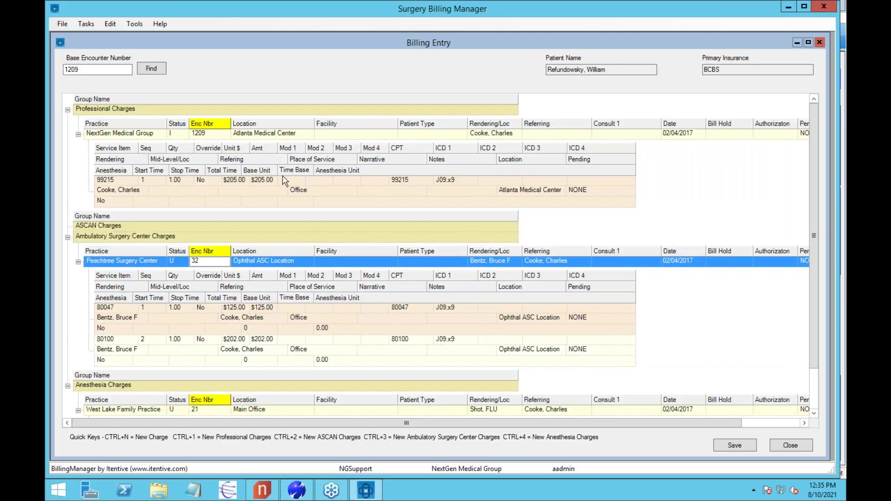